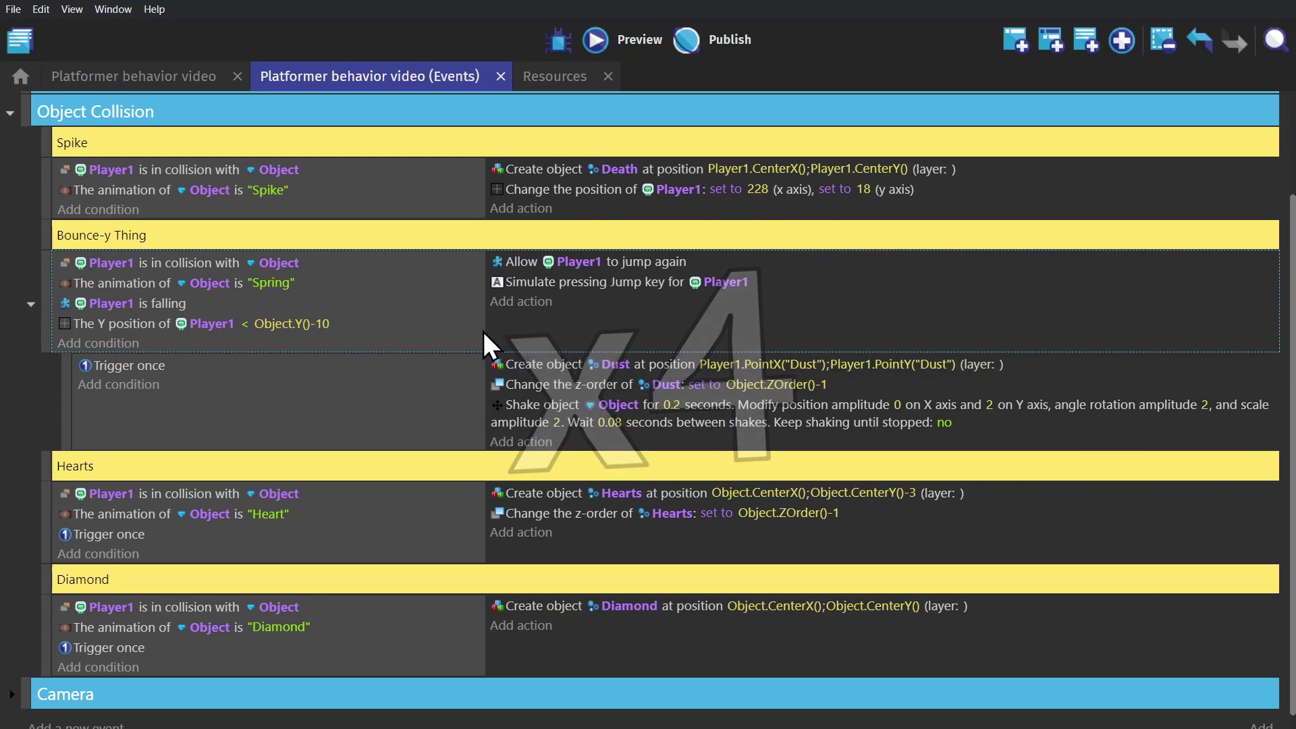
Add a parent event with the Player1–Object collision condition and nest the Spike, Bounce-y Thing, Hearts and Diamond events under it.
{"action": "left_click", "coordinate": [1016, 40]}
{"action": "left_click_drag", "start_coordinate": [47, 459], "coordinate": [85, 273]}
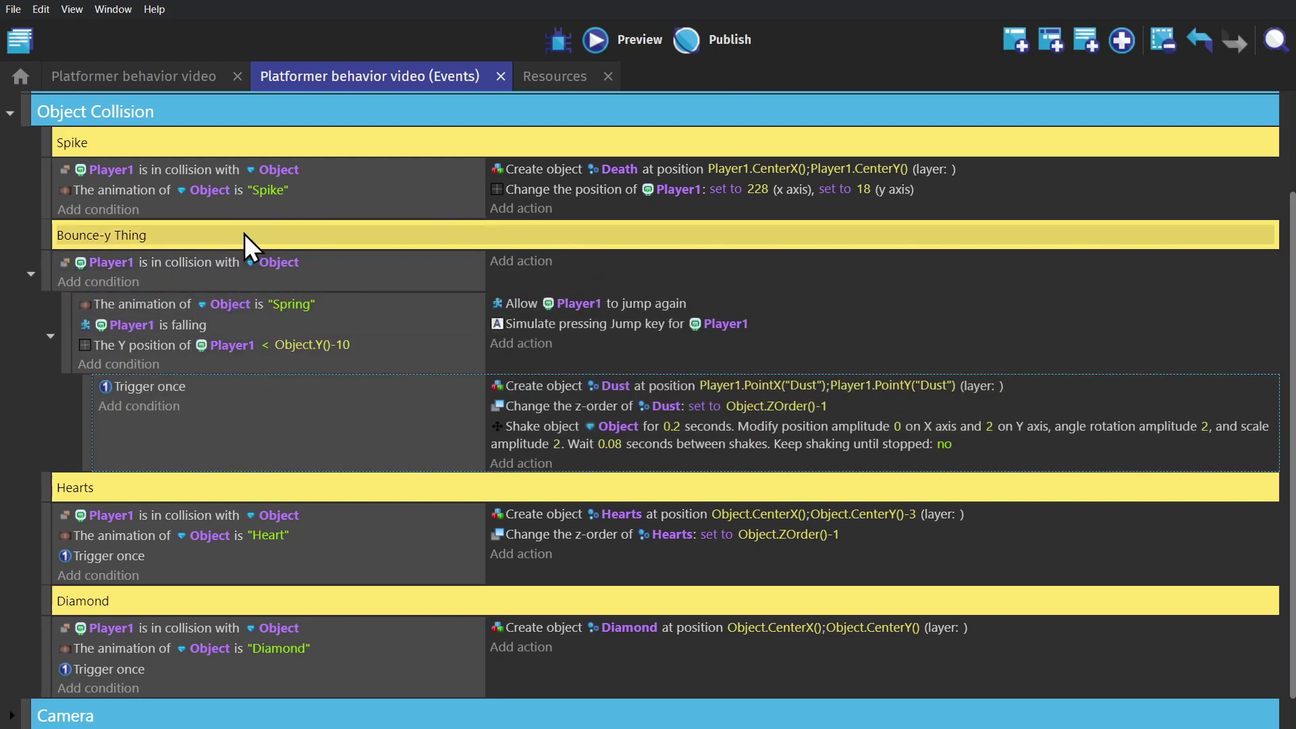
{"action": "left_click_drag", "start_coordinate": [42, 180], "coordinate": [79, 301]}
{"action": "left_click_drag", "start_coordinate": [45, 142], "coordinate": [63, 281]}
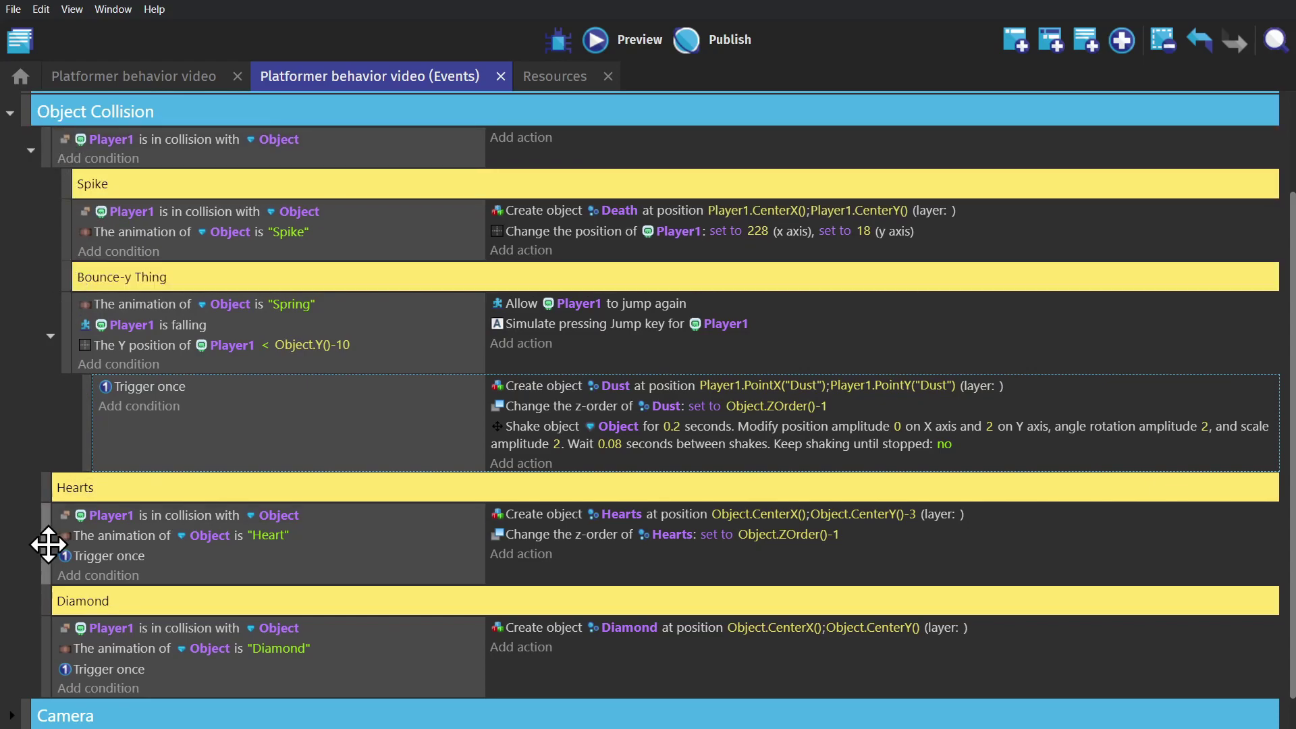
{"action": "left_click_drag", "start_coordinate": [47, 544], "coordinate": [86, 481]}
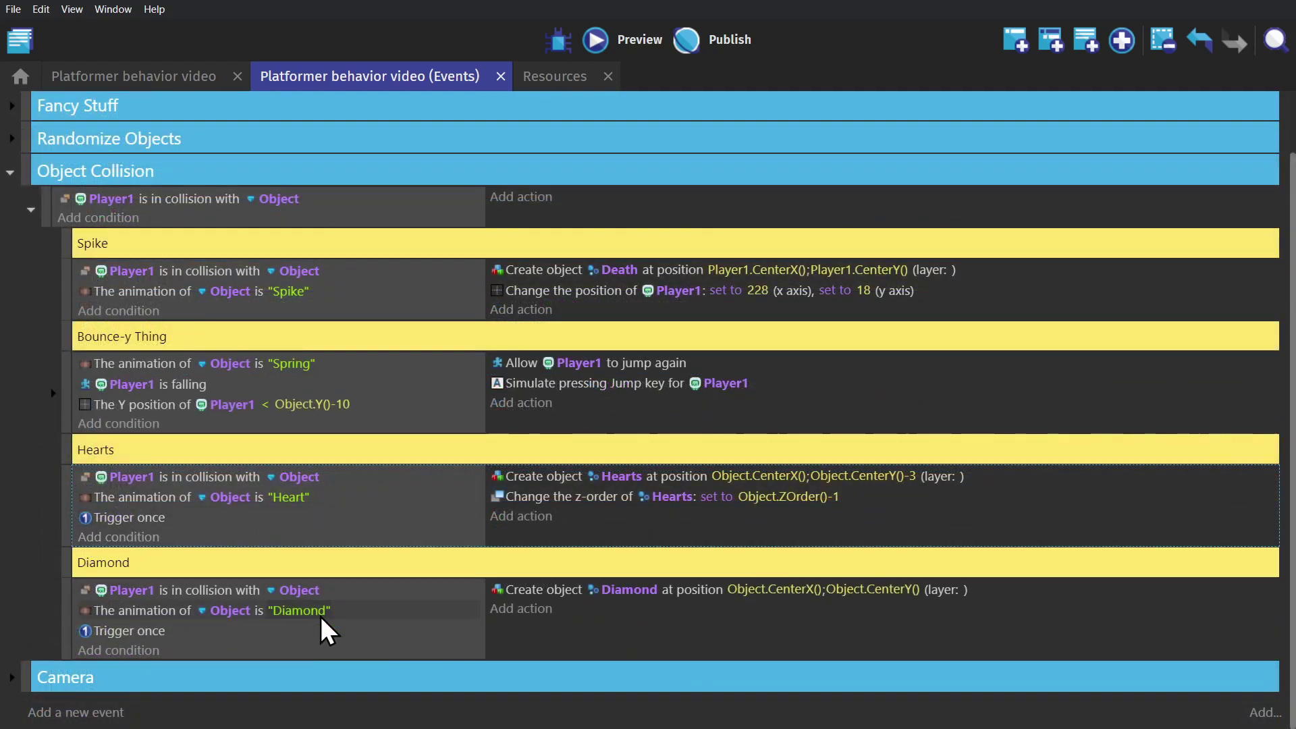
Delete the redundant Player1–Object collision conditions from the nested Spike, Hearts and Diamond events.
{"action": "left_click", "coordinate": [216, 274]}
{"action": "key", "text": "Delete"}
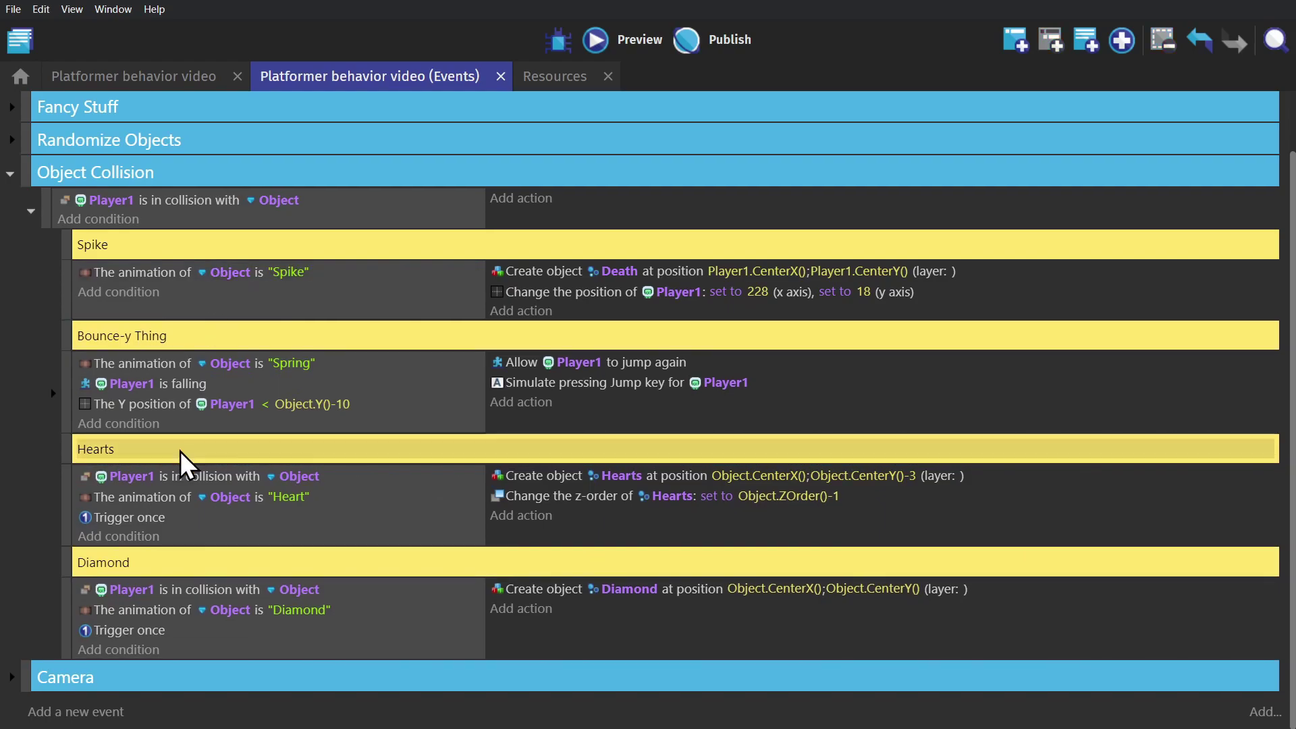
{"action": "left_click", "coordinate": [192, 478]}
{"action": "key", "text": "Delete"}
{"action": "left_click", "coordinate": [223, 592]}
{"action": "key", "text": "Delete"}
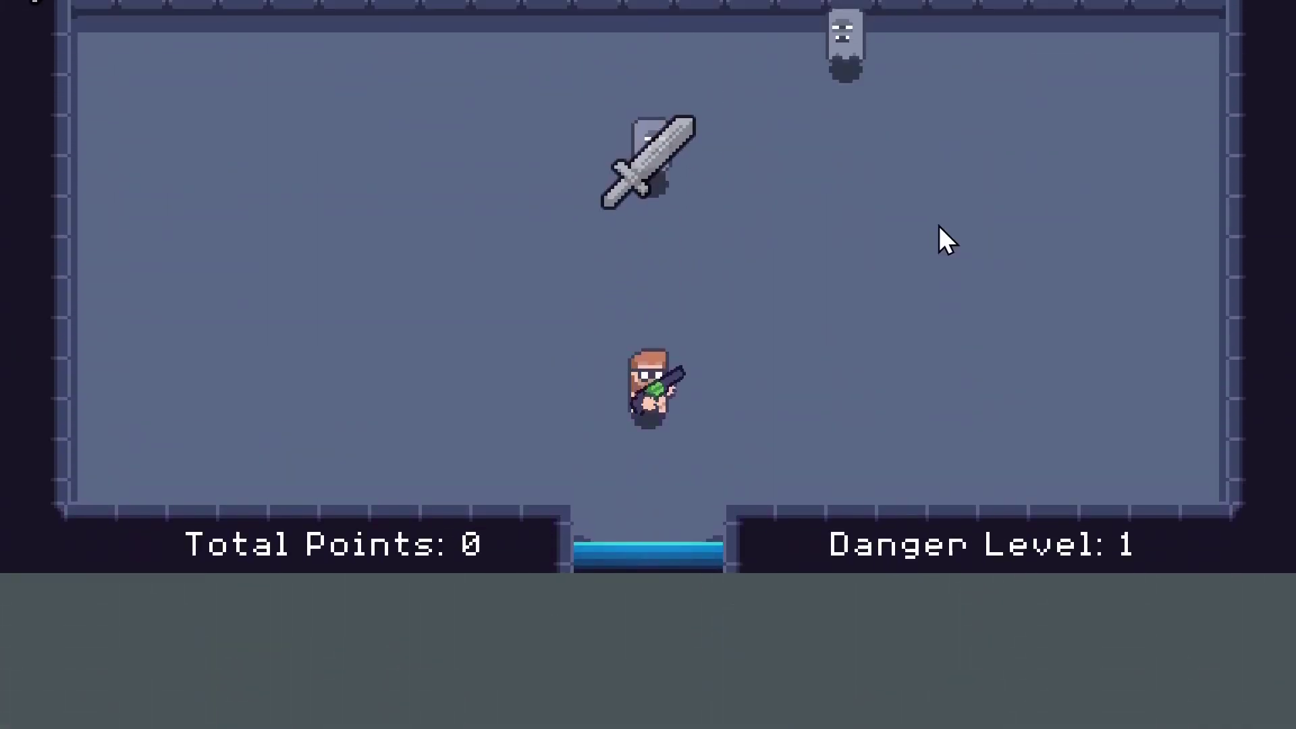
{"action": "key", "text": "w"}
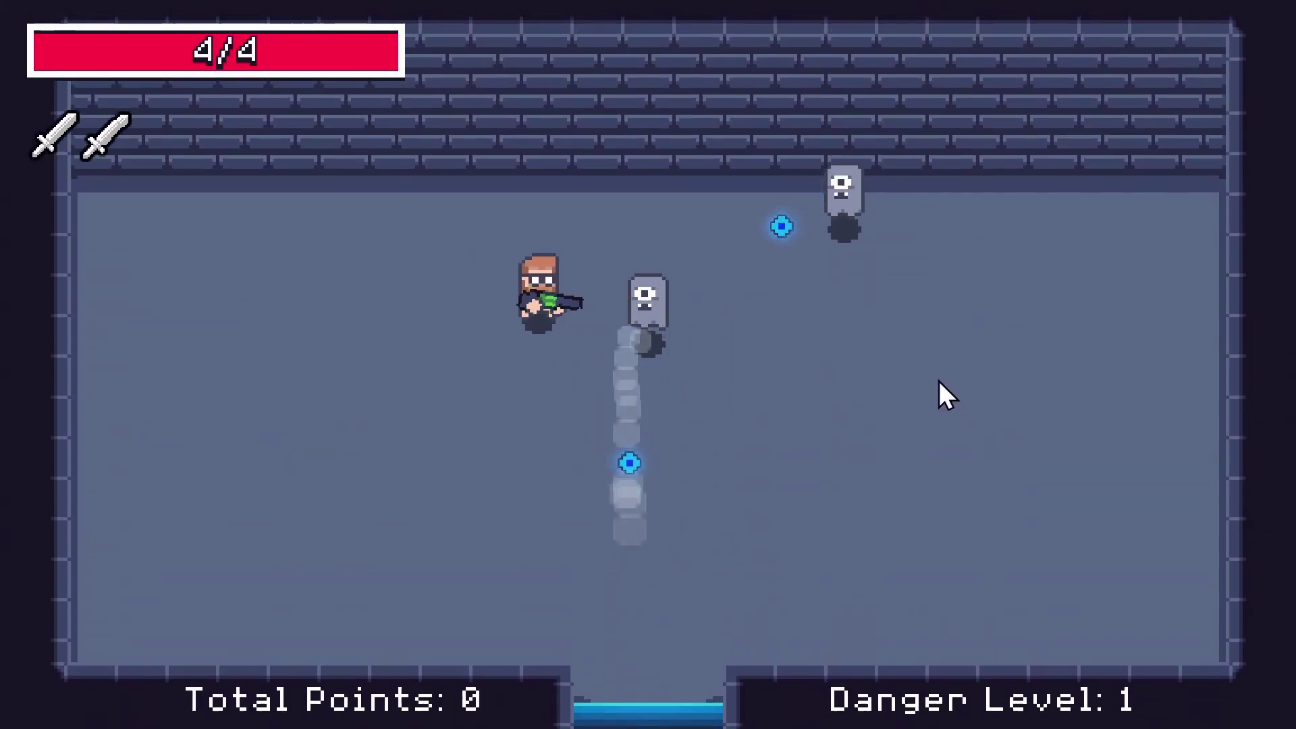
{"action": "left_click", "coordinate": [944, 396]}
{"action": "key", "text": "d"}
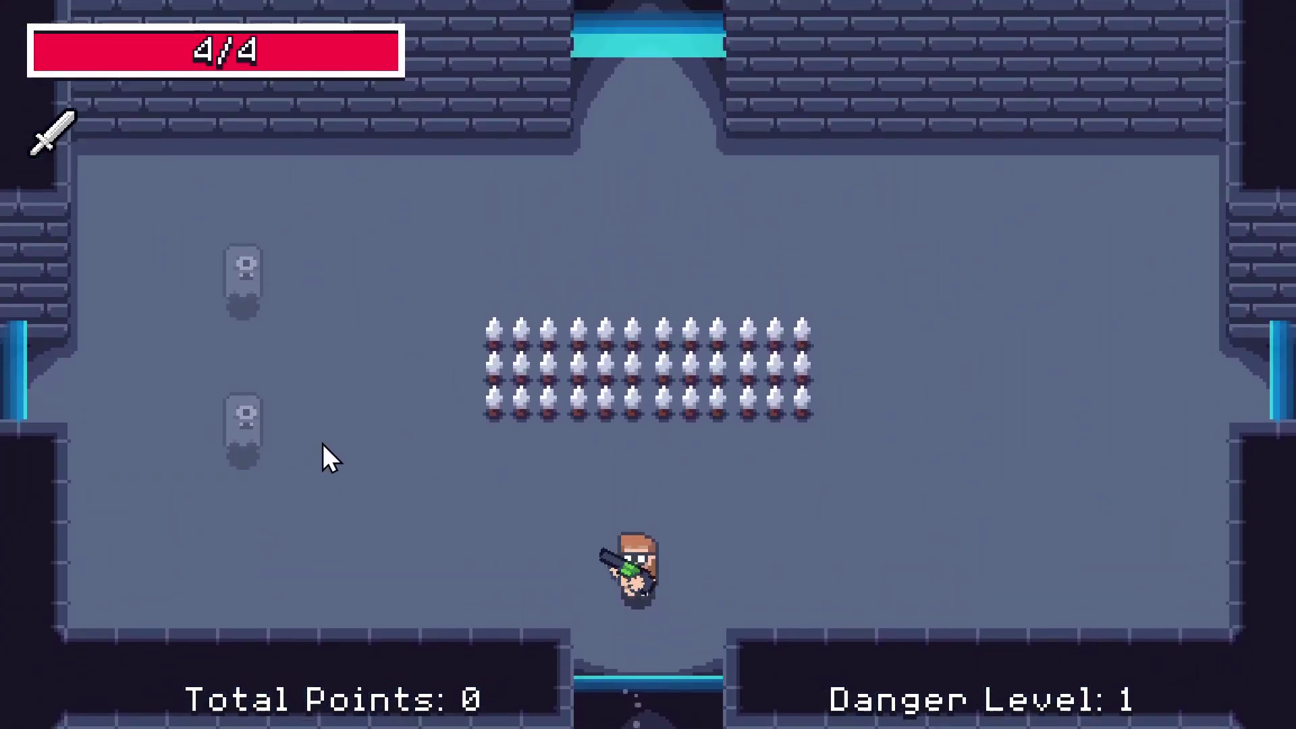
{"action": "key", "text": "a"}
{"action": "key", "text": "w"}
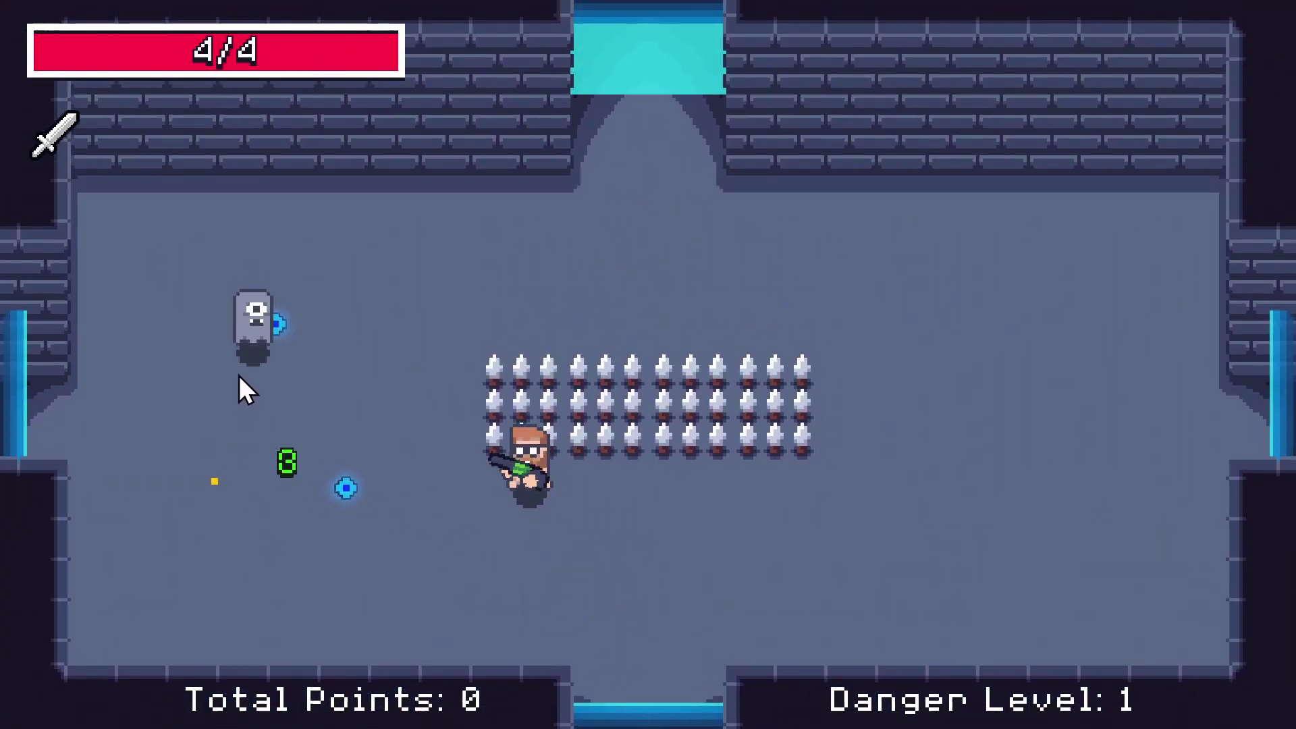
{"action": "left_click", "coordinate": [244, 387]}
{"action": "key", "text": "a"}
{"action": "key", "text": "w"}
{"action": "key", "text": "d"}
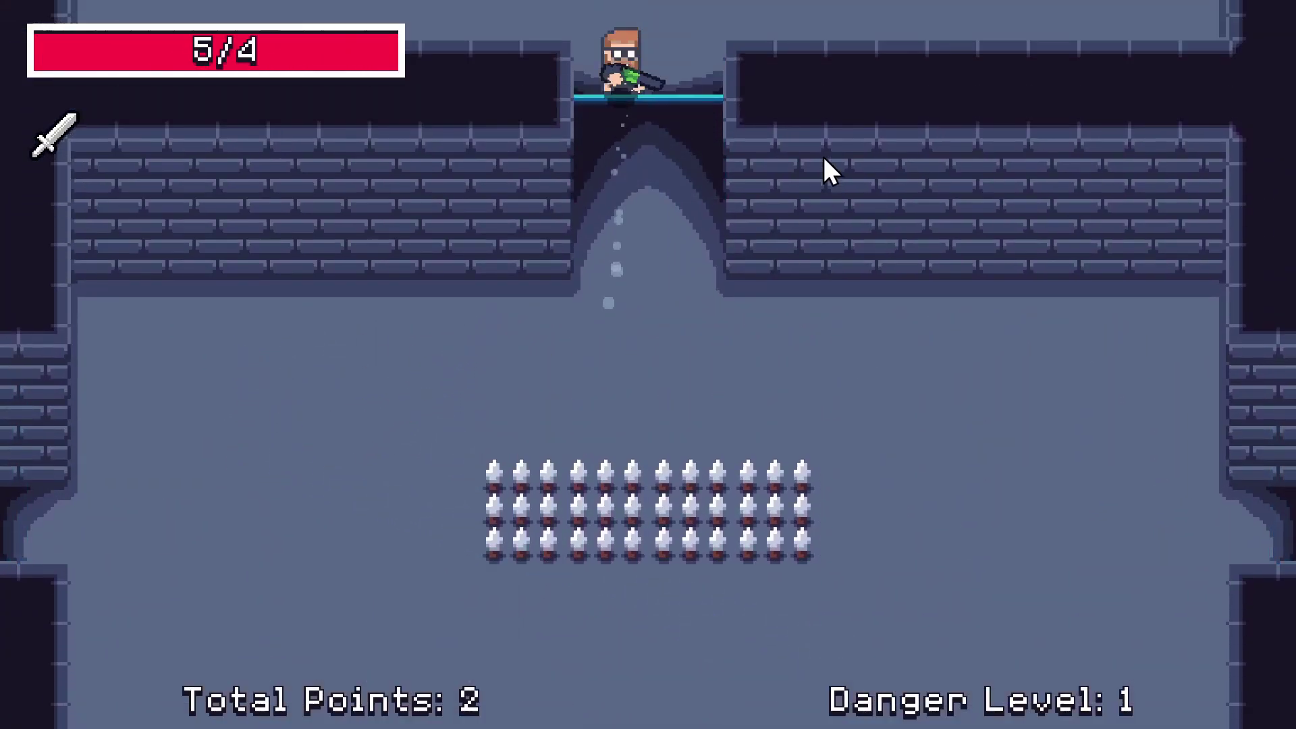
{"action": "key", "text": "w"}
{"action": "left_click", "coordinate": [441, 310]}
{"action": "left_click", "coordinate": [1035, 488]}
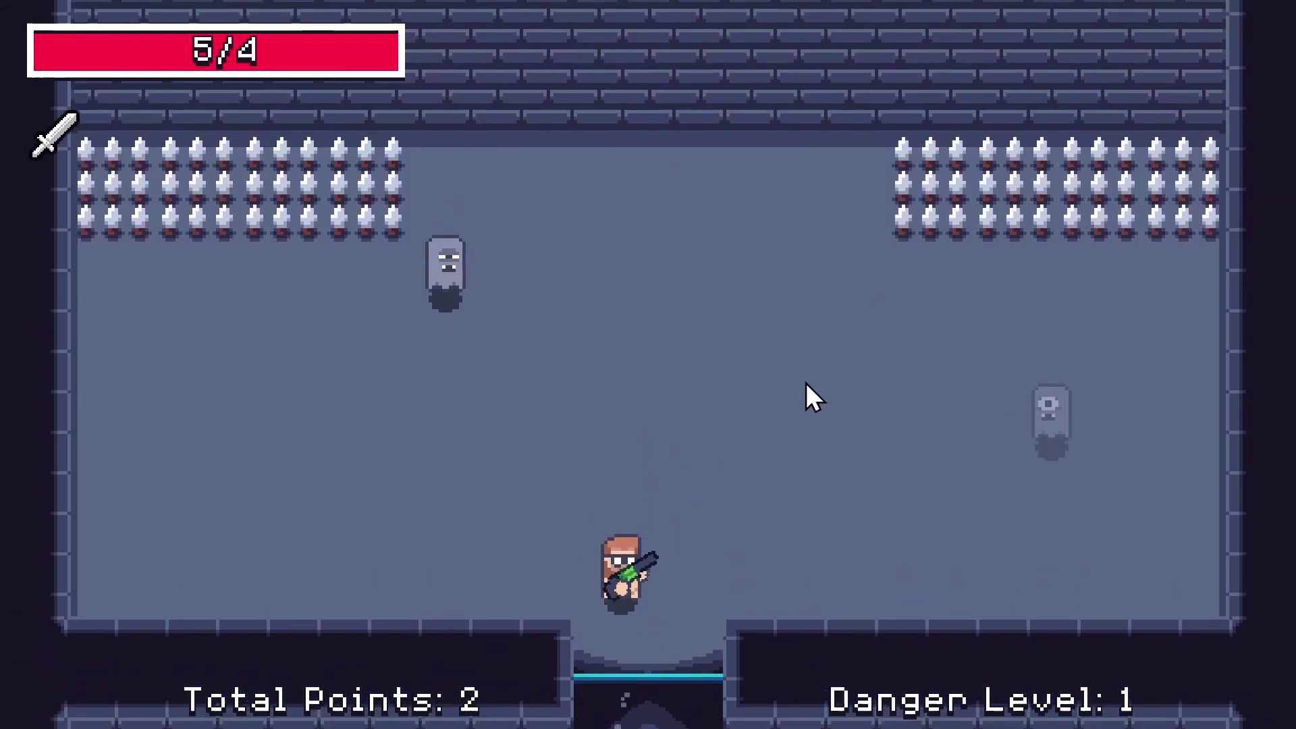
{"action": "left_click", "coordinate": [442, 310]}
{"action": "key", "text": "w"}
{"action": "left_click", "coordinate": [1059, 490]}
{"action": "key", "text": "d"}
{"action": "key", "text": "space"}
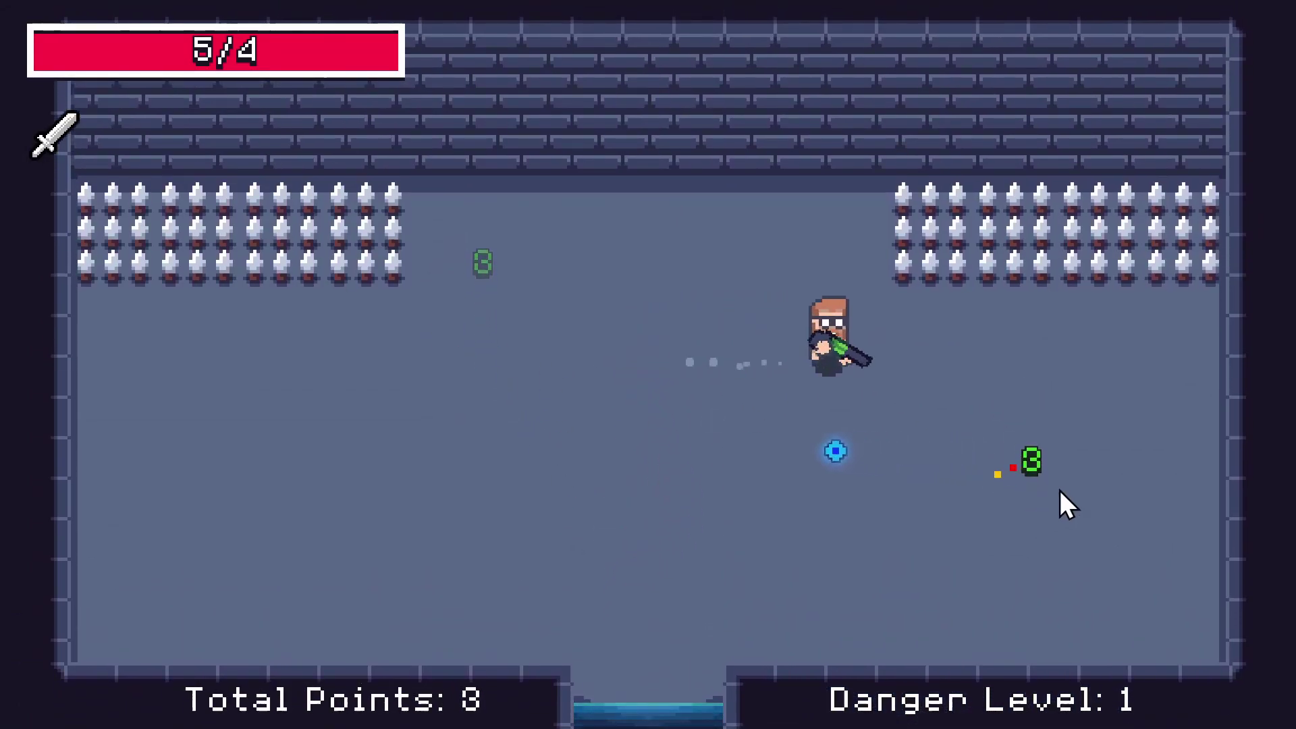
{"action": "key", "text": "s"}
{"action": "key", "text": "a"}
{"action": "key", "text": "s"}
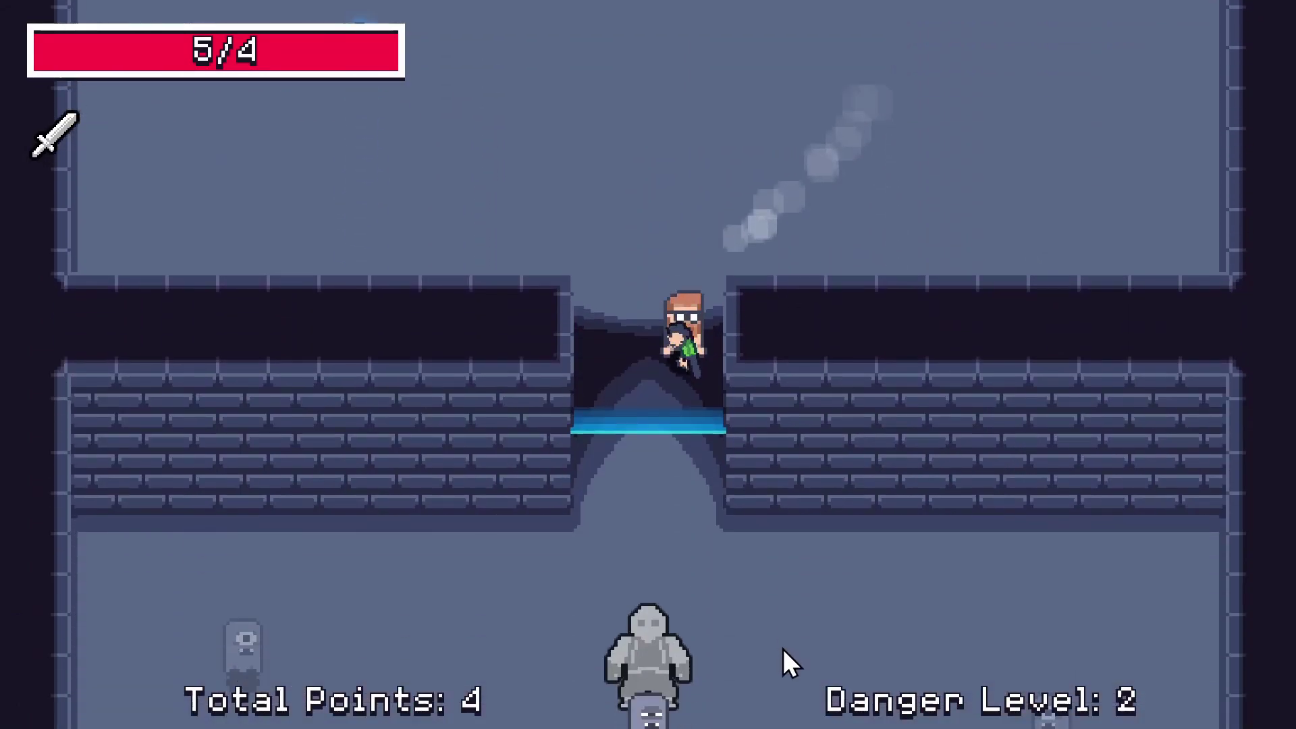
{"action": "key", "text": "d"}
{"action": "left_click", "coordinate": [1041, 422]}
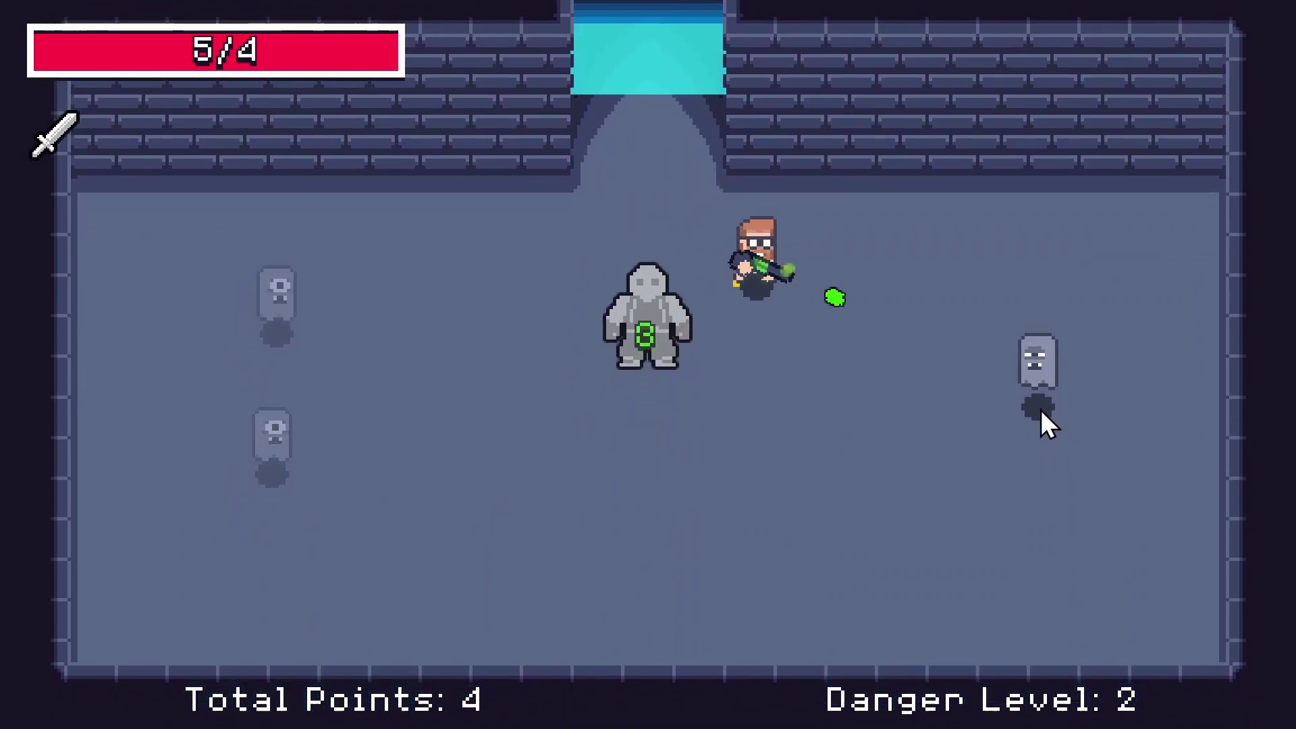
{"action": "key", "text": "a"}
{"action": "left_click", "coordinate": [325, 345]}
{"action": "key", "text": "d"}
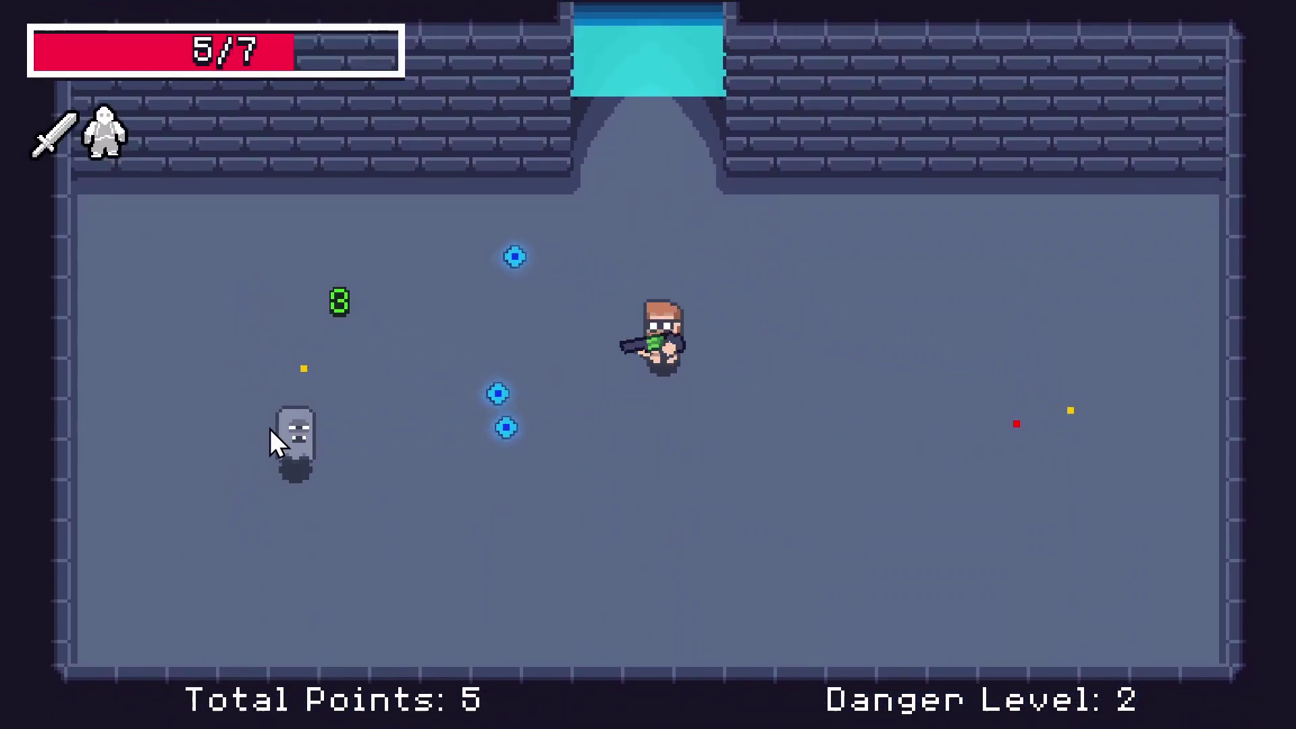
{"action": "left_click", "coordinate": [270, 428]}
{"action": "key", "text": "w"}
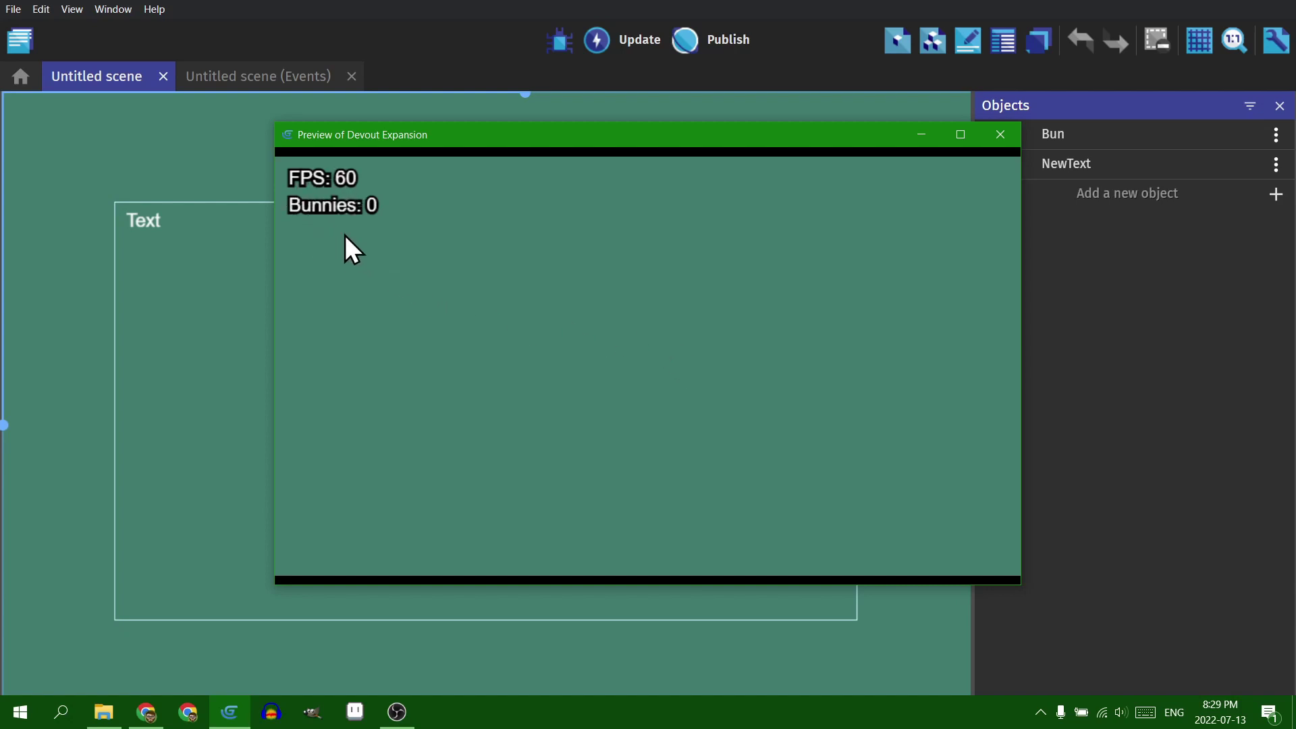
Spawn several batches of bunnies in the running preview to examine how the growing count affects the frame rate.
{"action": "left_click", "coordinate": [646, 289]}
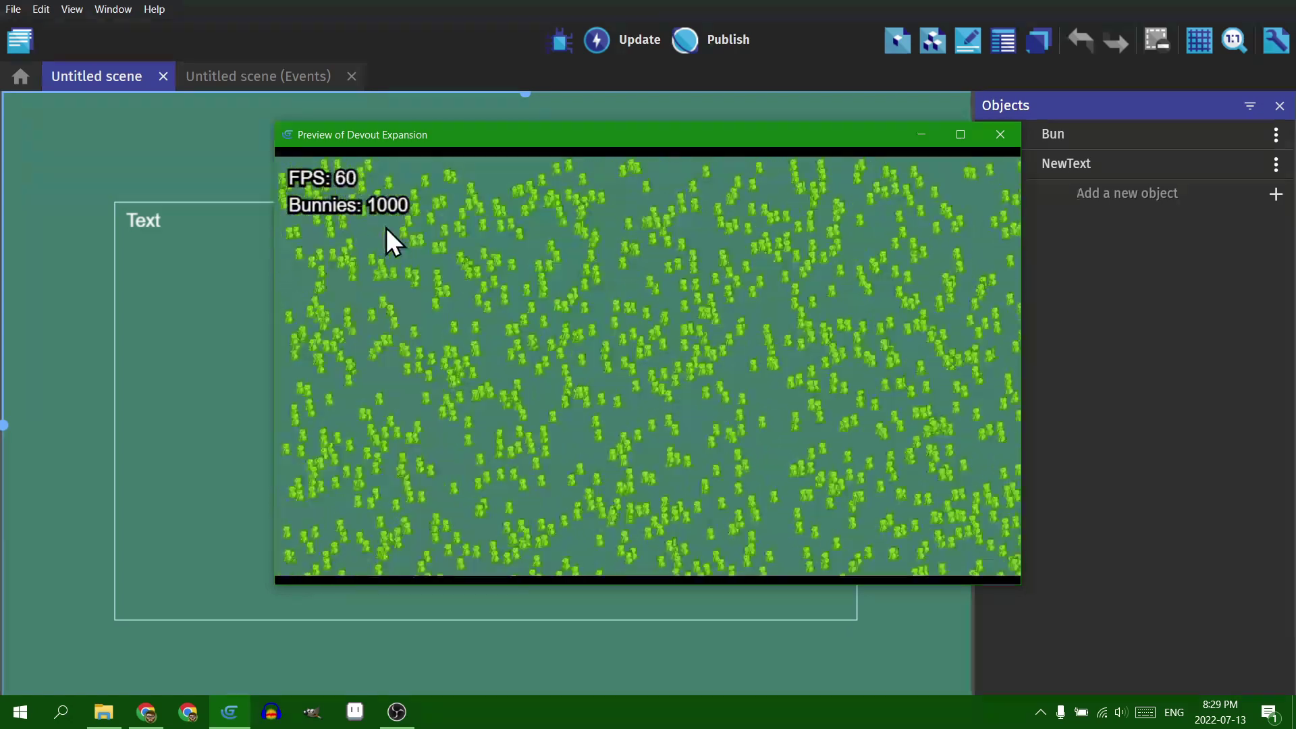
{"action": "left_click", "coordinate": [671, 374]}
{"action": "left_click", "coordinate": [669, 366]}
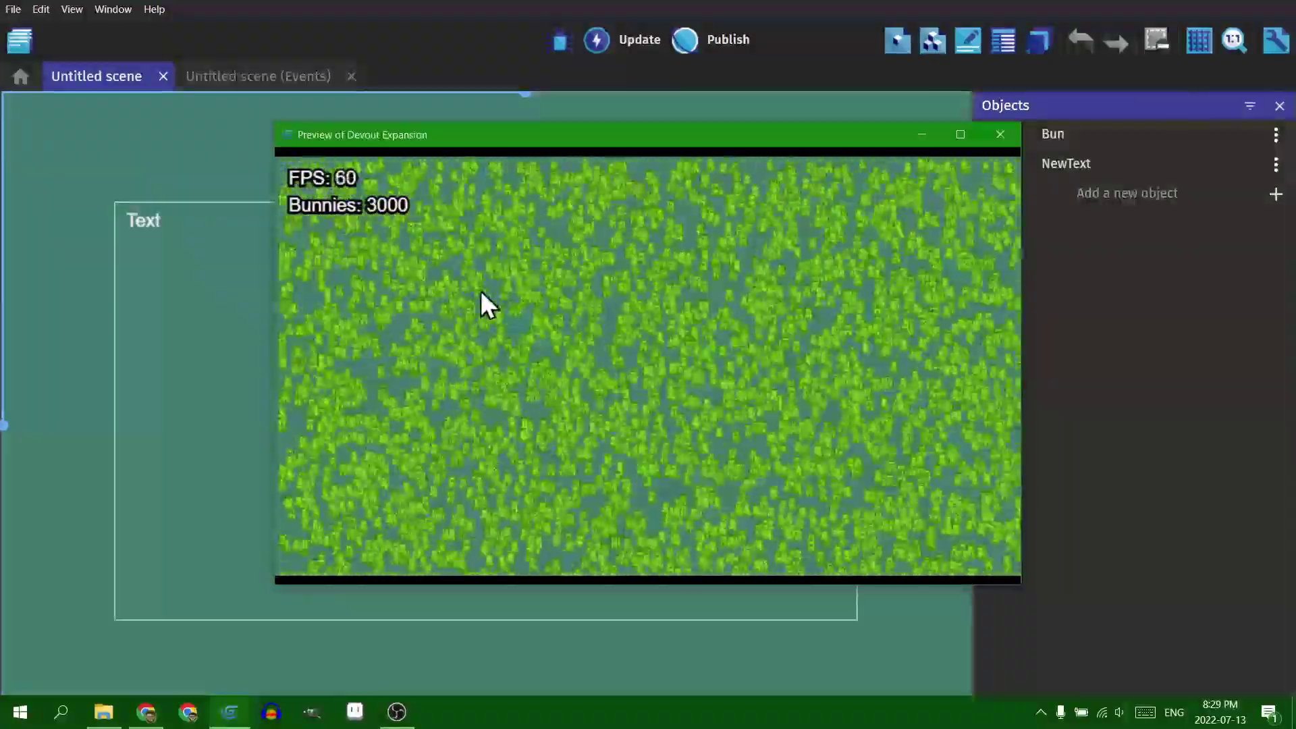
{"action": "left_click", "coordinate": [675, 428]}
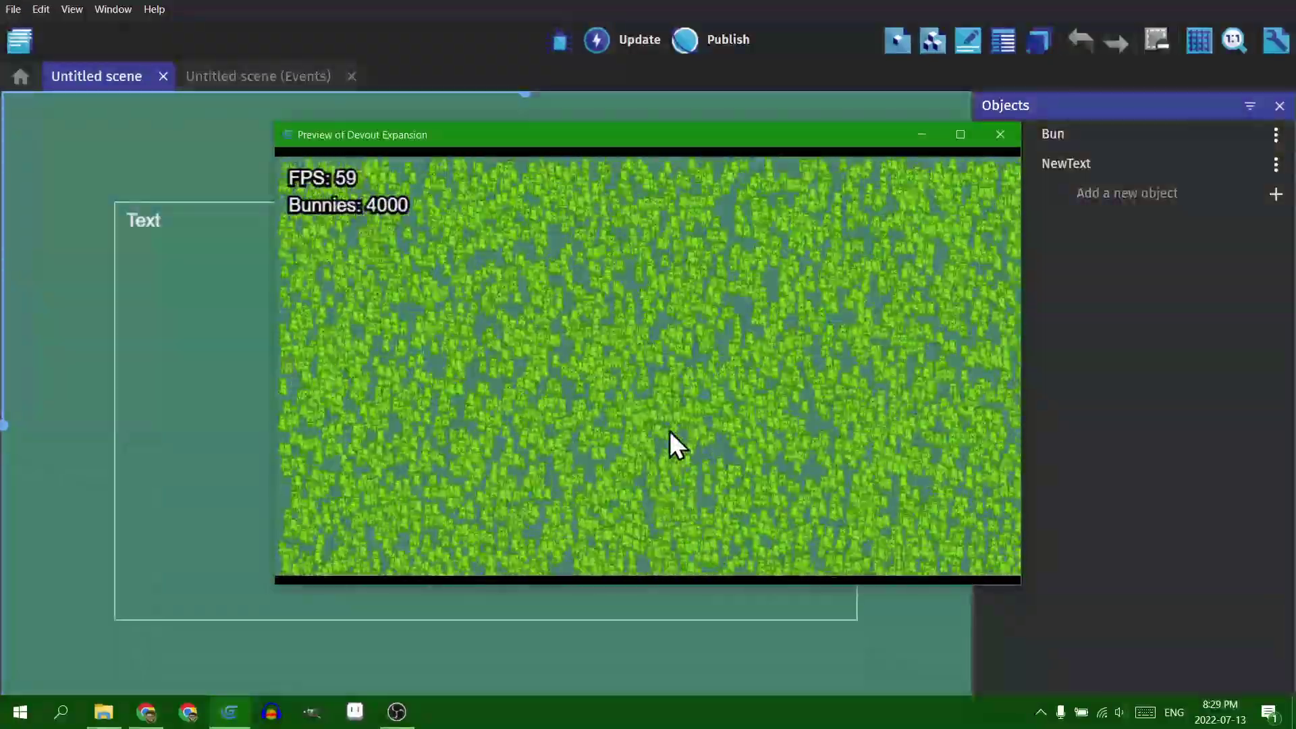
{"action": "triple_click", "coordinate": [670, 431]}
{"action": "double_click", "coordinate": [641, 404]}
{"action": "left_click_drag", "start_coordinate": [641, 404], "coordinate": [391, 230]}
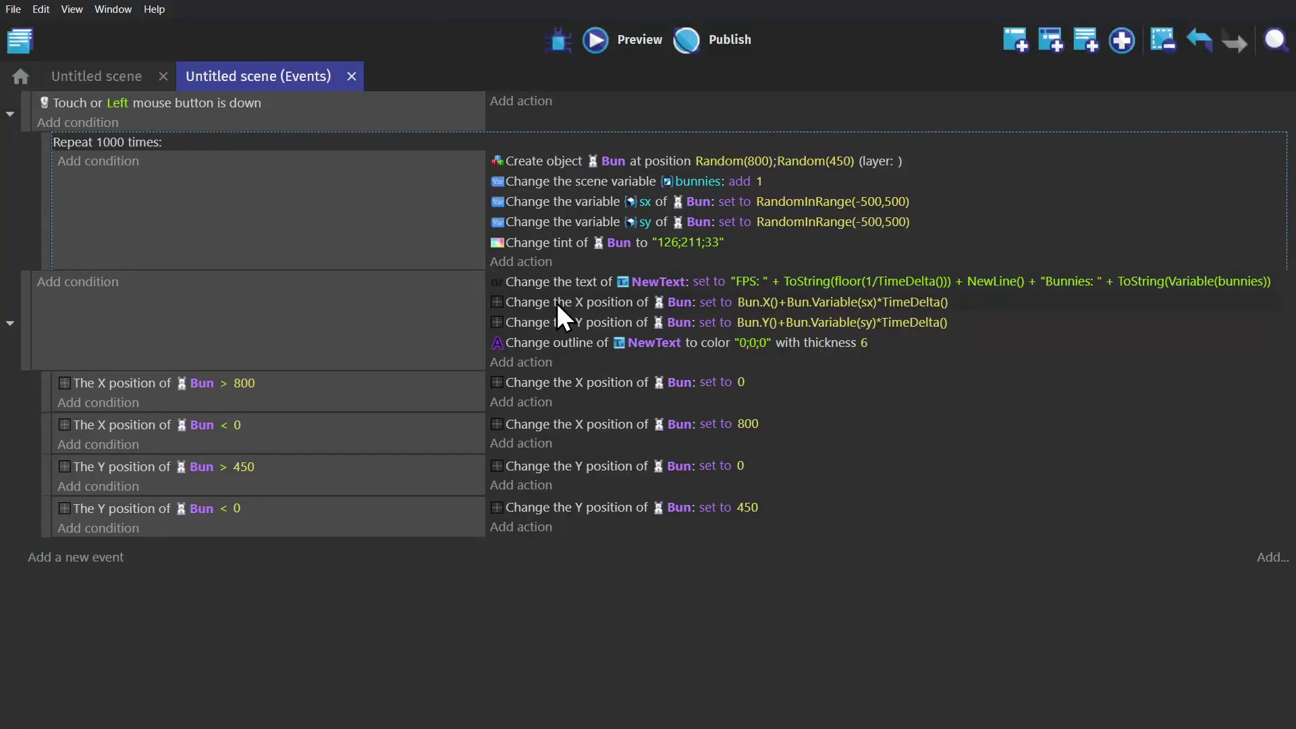
Delete the two actions that update Bun's X and Y positions from the sx and sy variables every frame.
{"action": "left_click", "coordinate": [556, 302]}
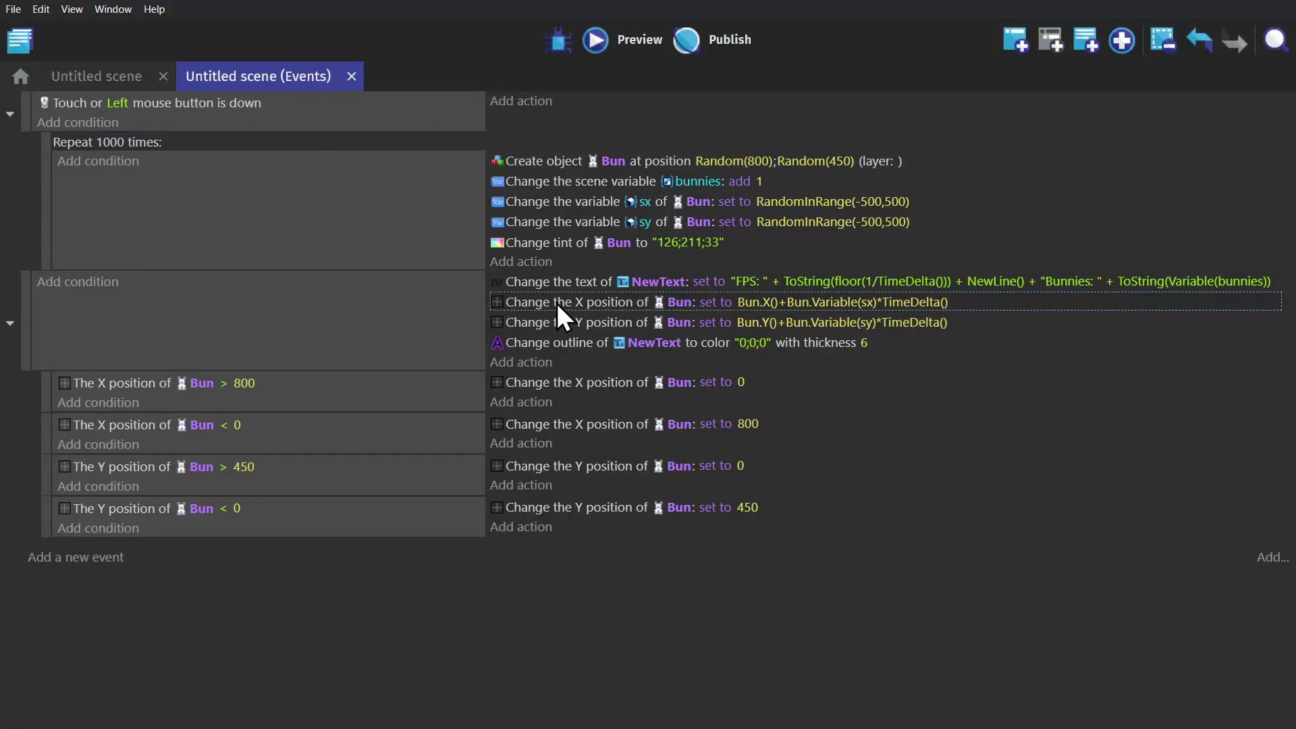
{"action": "key", "text": "Delete"}
{"action": "left_click", "coordinate": [562, 306]}
{"action": "key", "text": "Delete"}
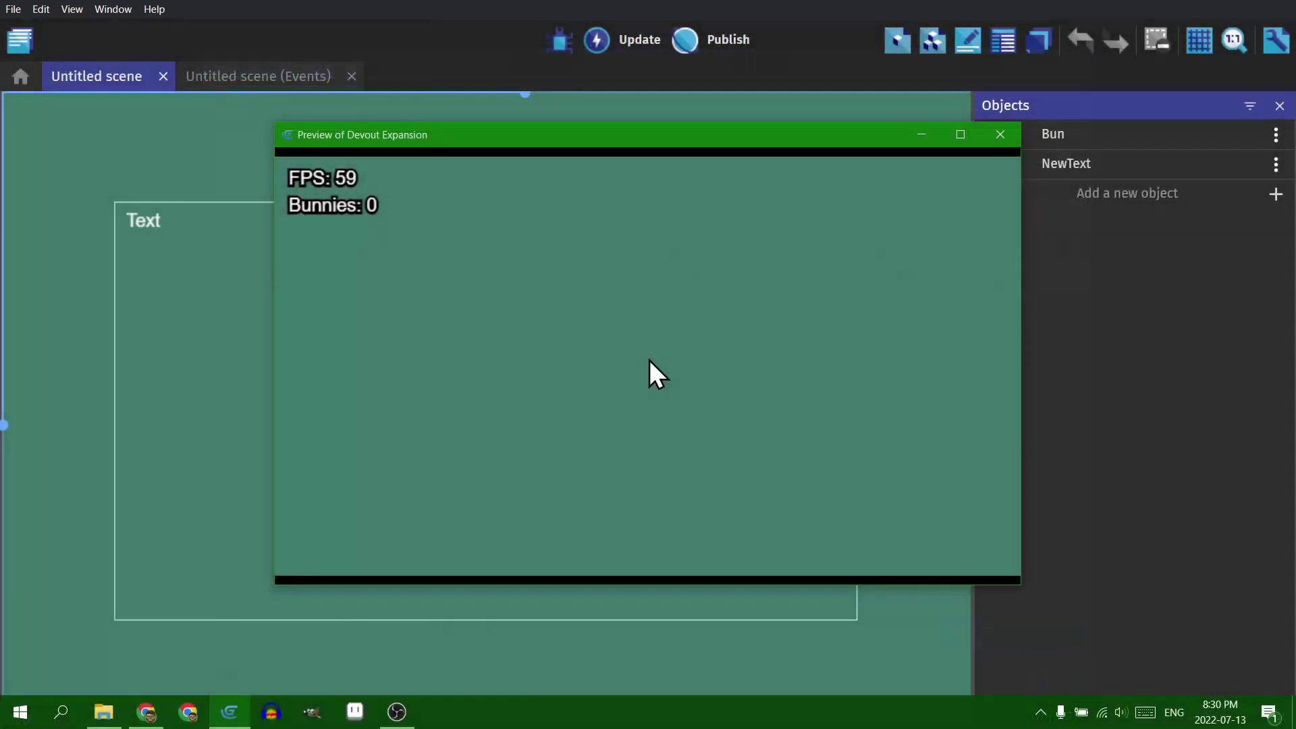
Spawn stationary bunnies continuously in the new preview to examine the frame rate without the movement actions.
{"action": "left_click", "coordinate": [649, 359]}
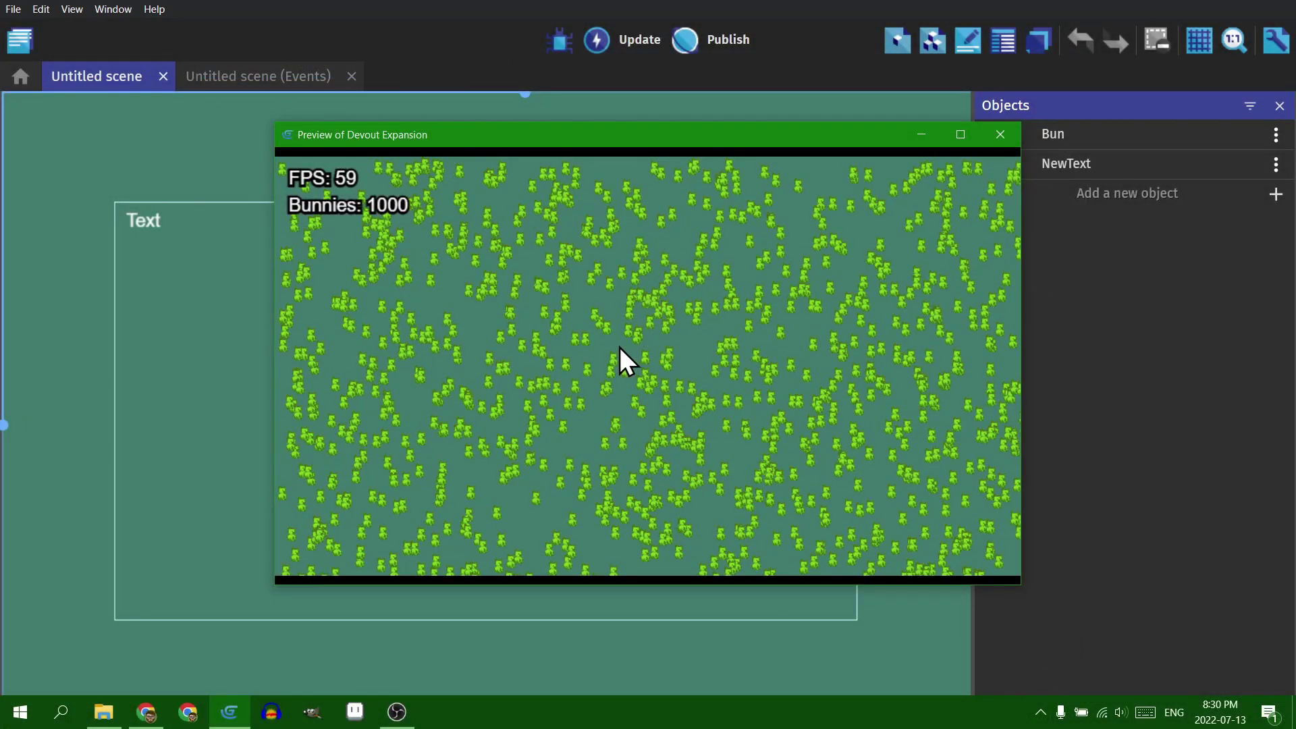
{"action": "left_click_drag", "start_coordinate": [704, 299], "coordinate": [503, 318]}
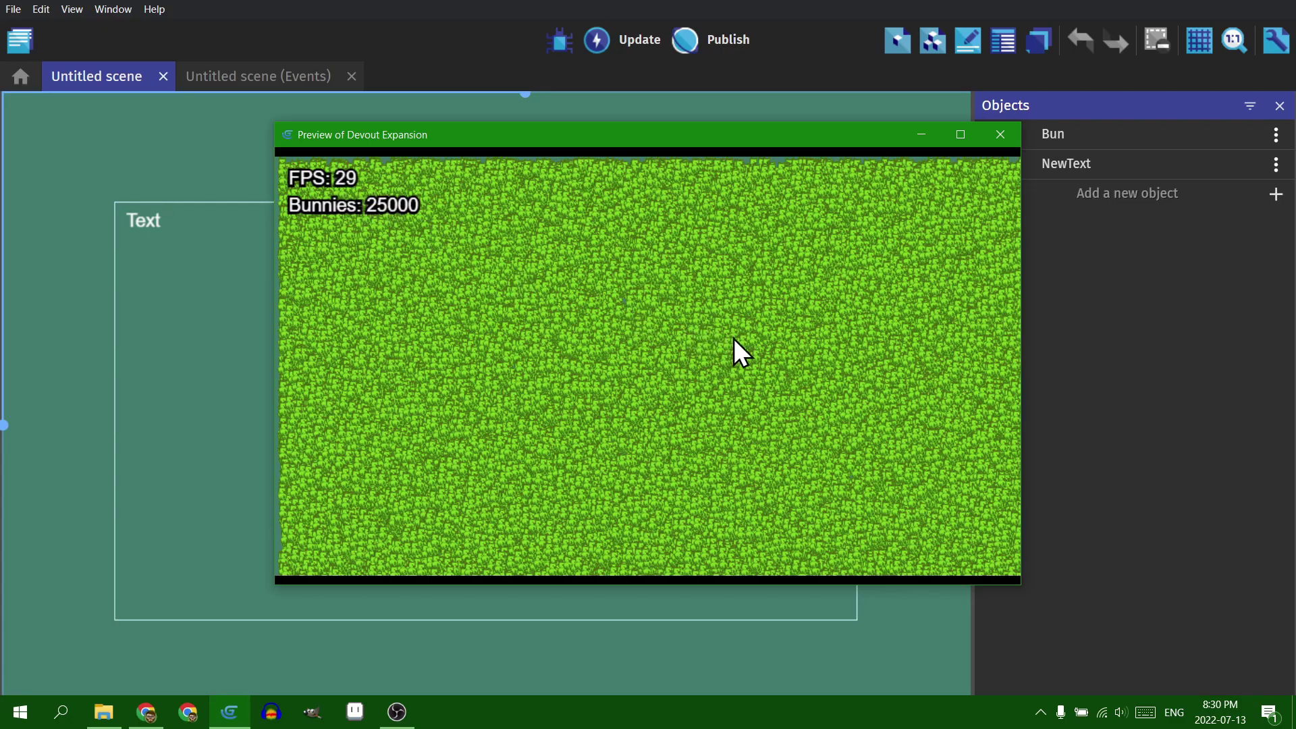
{"action": "left_click_drag", "start_coordinate": [734, 339], "coordinate": [357, 197]}
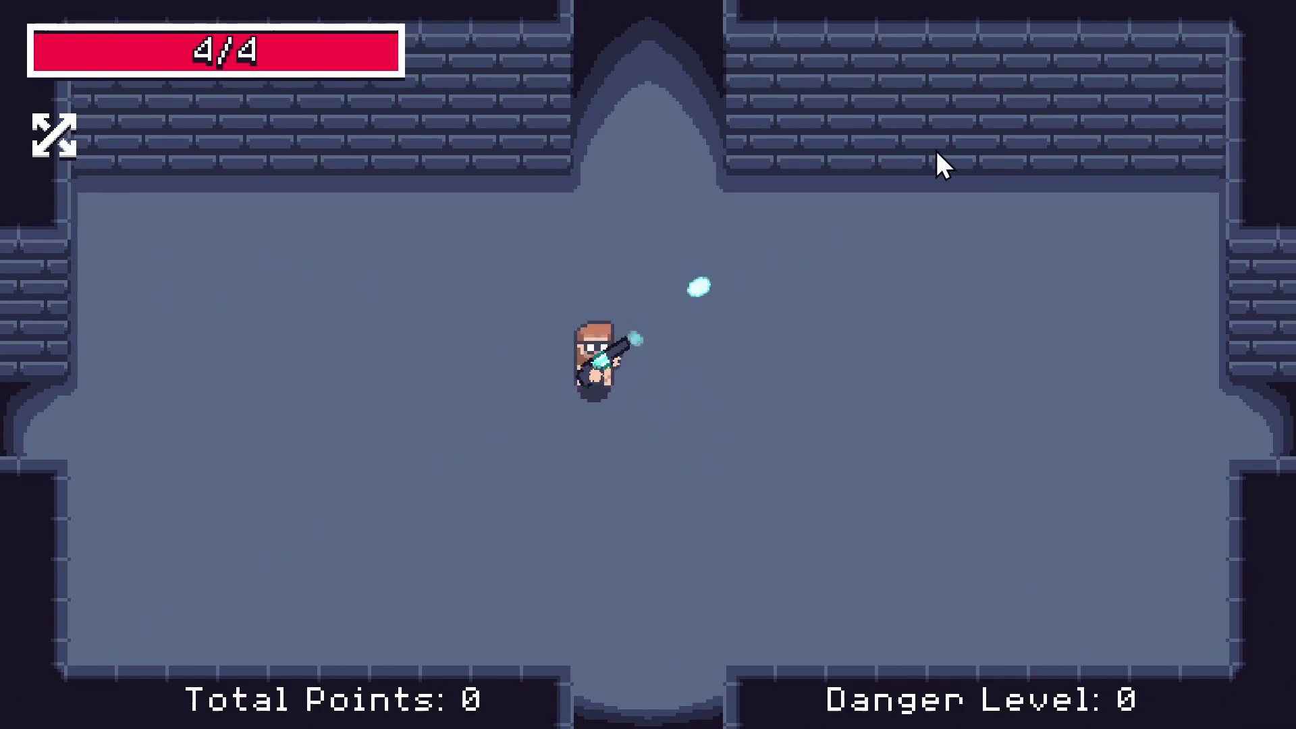
{"action": "left_click", "coordinate": [1091, 434]}
{"action": "left_click", "coordinate": [1059, 553]}
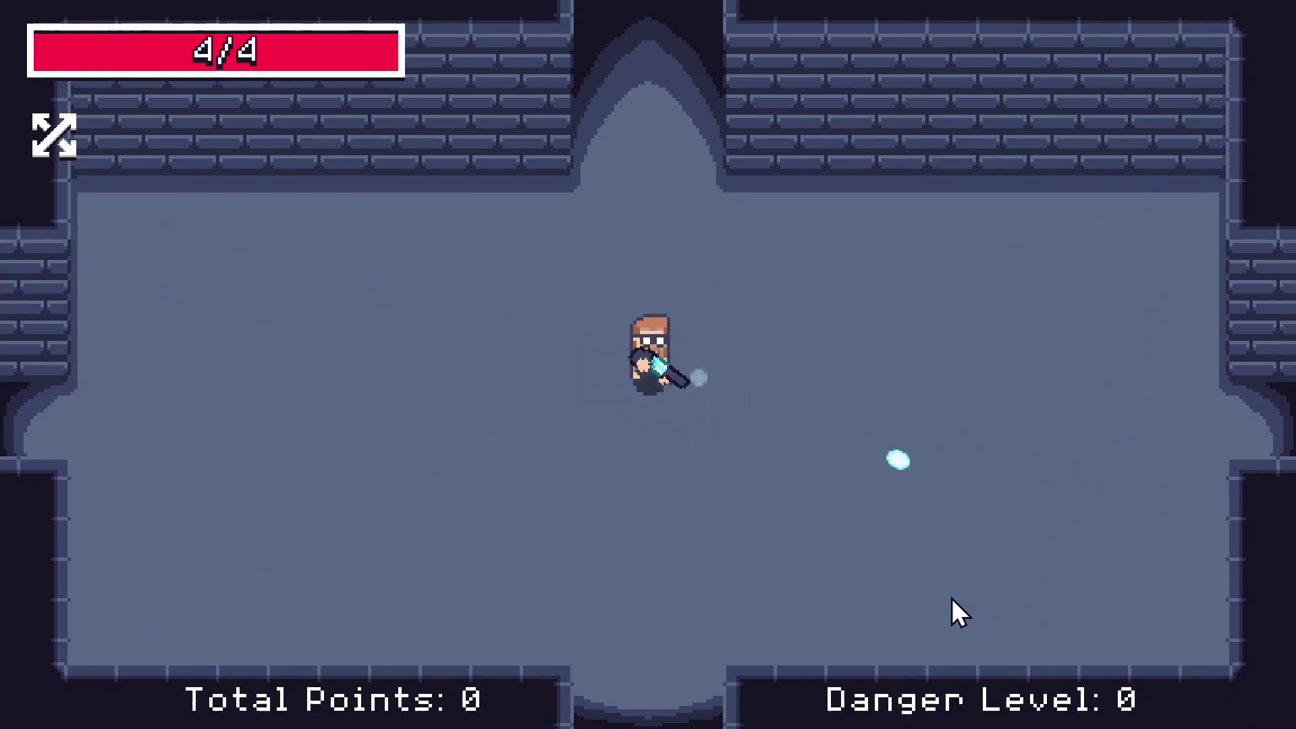
{"action": "left_click", "coordinate": [948, 598]}
{"action": "left_click", "coordinate": [290, 602]}
{"action": "left_click", "coordinate": [203, 581]}
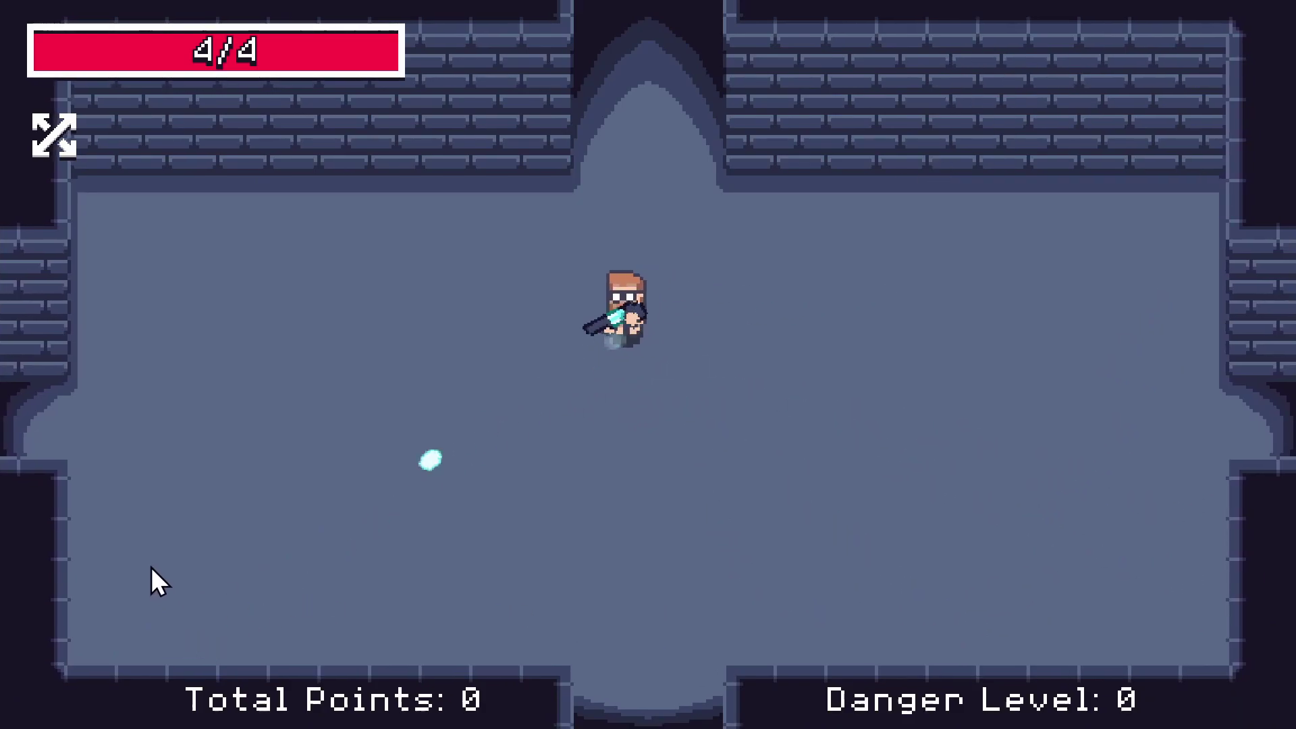
{"action": "left_click", "coordinate": [199, 286]}
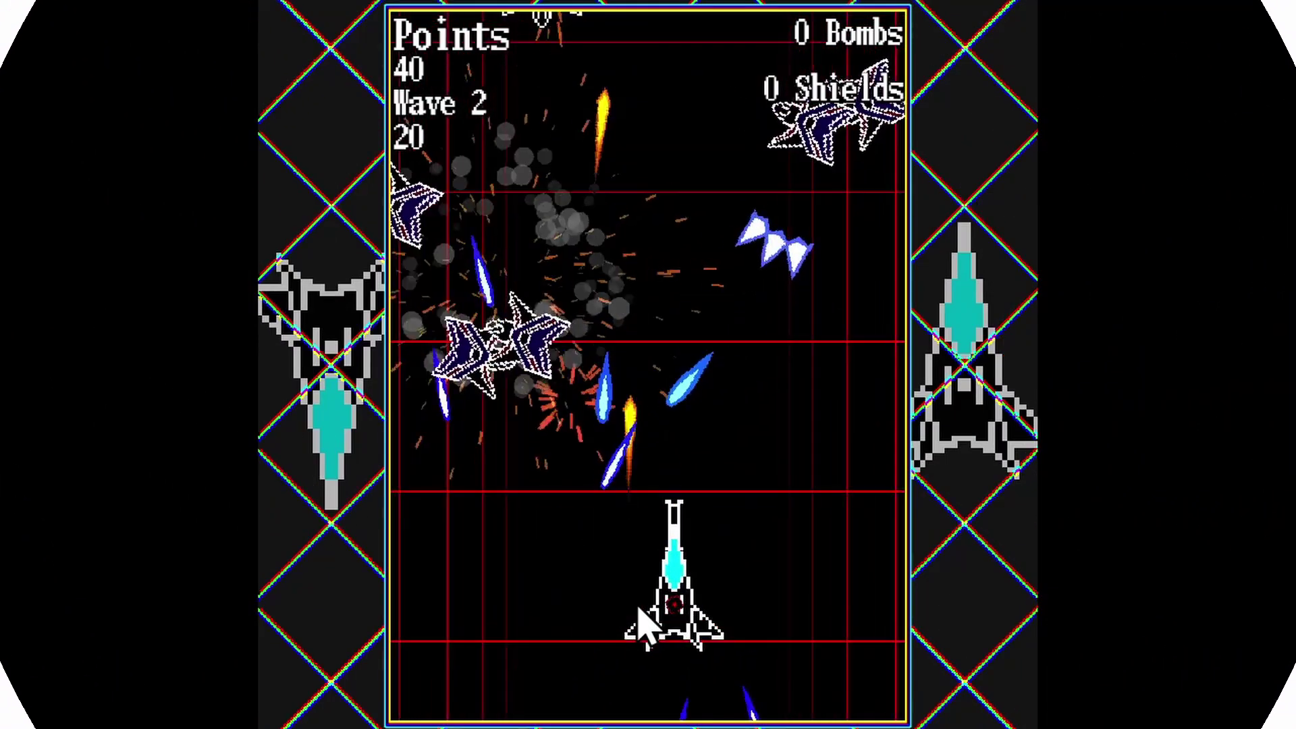
{"action": "key", "text": "Right"}
{"action": "key", "text": "Up"}
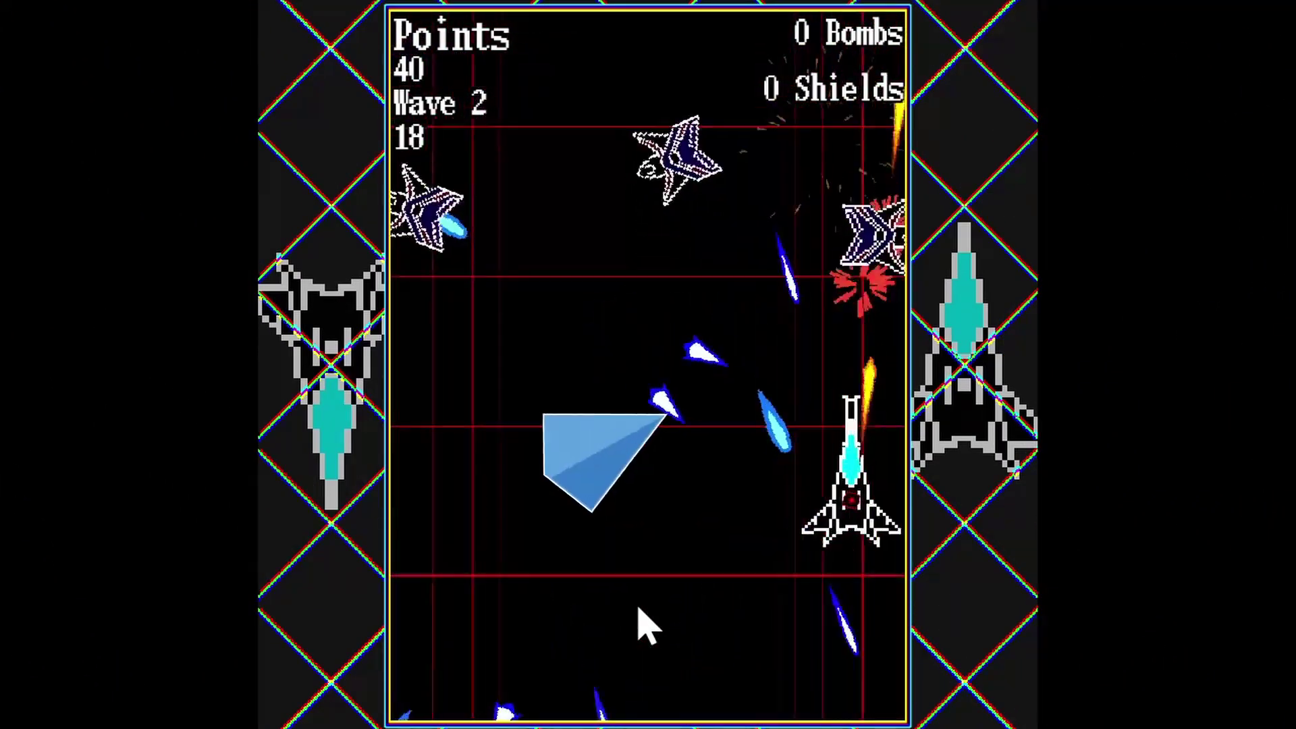
{"action": "key", "text": "Left"}
{"action": "key", "text": "Down"}
{"action": "key", "text": "Right"}
{"action": "key", "text": "Up"}
{"action": "key", "text": "Left"}
{"action": "key", "text": "Down"}
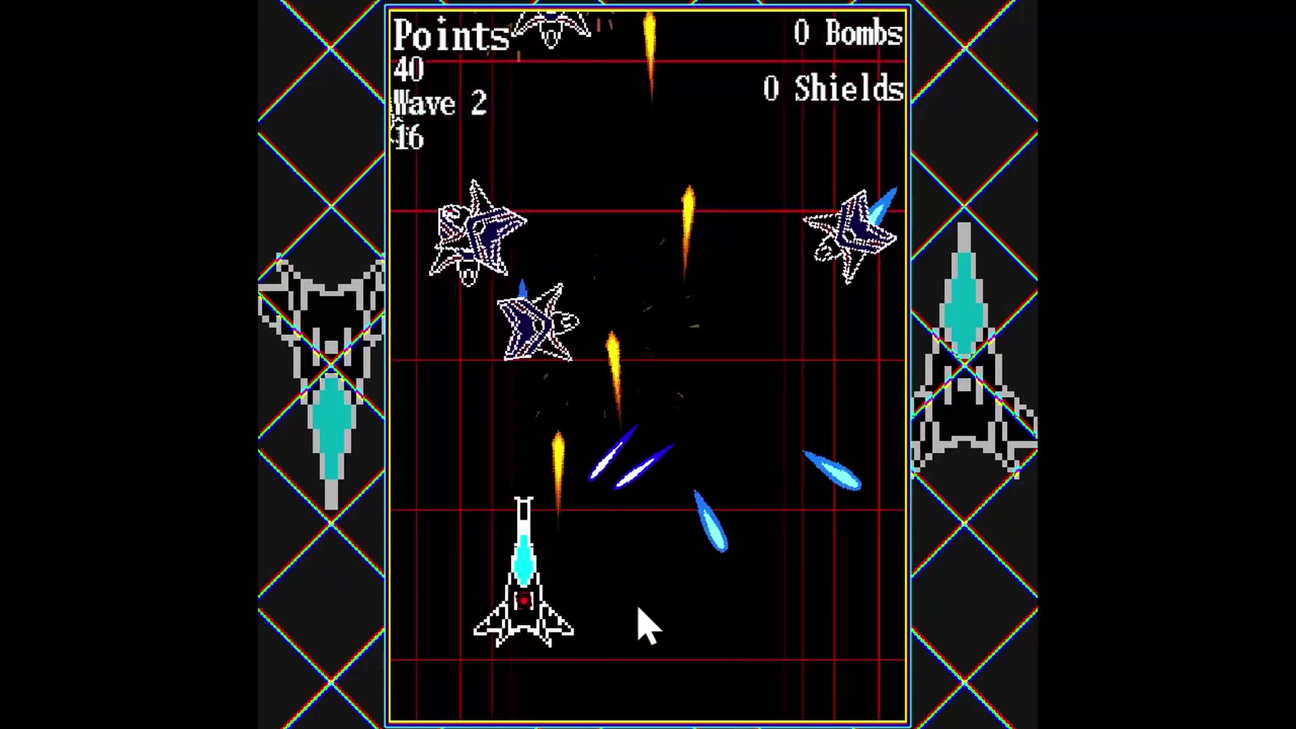
{"action": "key", "text": "Right"}
{"action": "key", "text": "Down"}
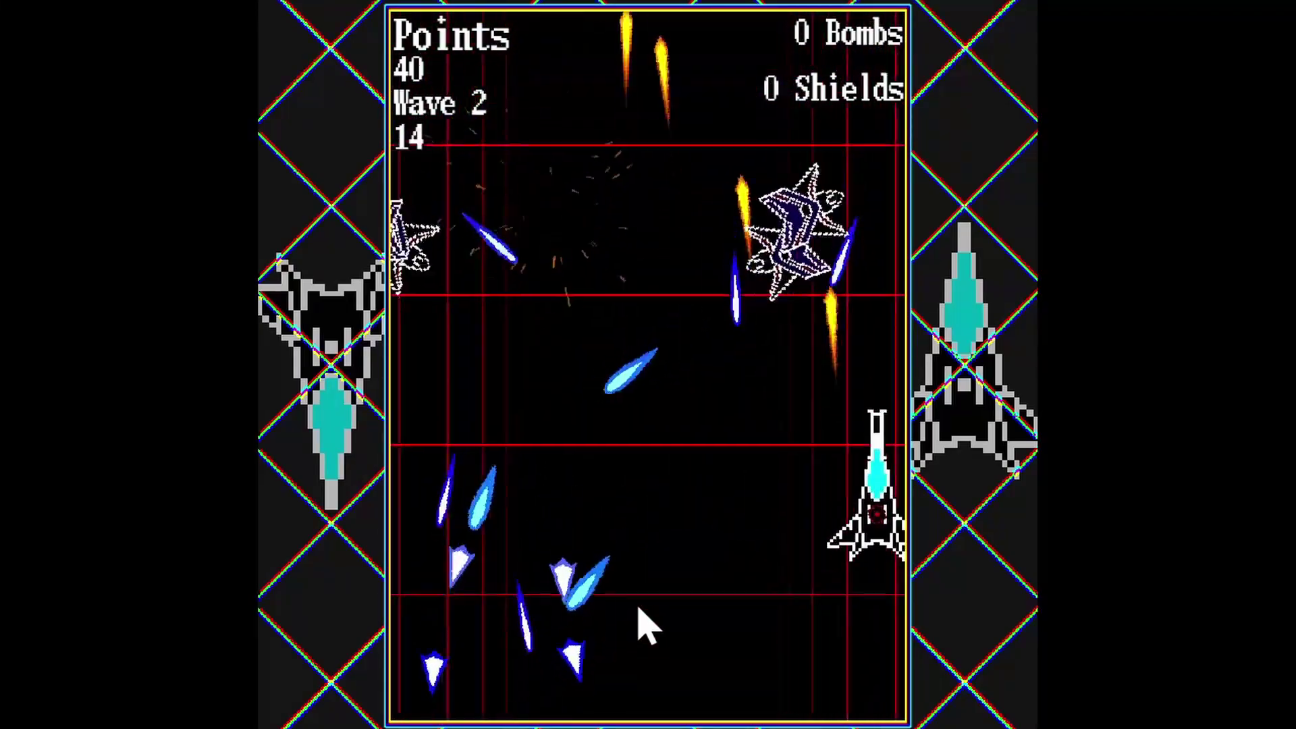
{"action": "key", "text": "Left"}
{"action": "key", "text": "Up"}
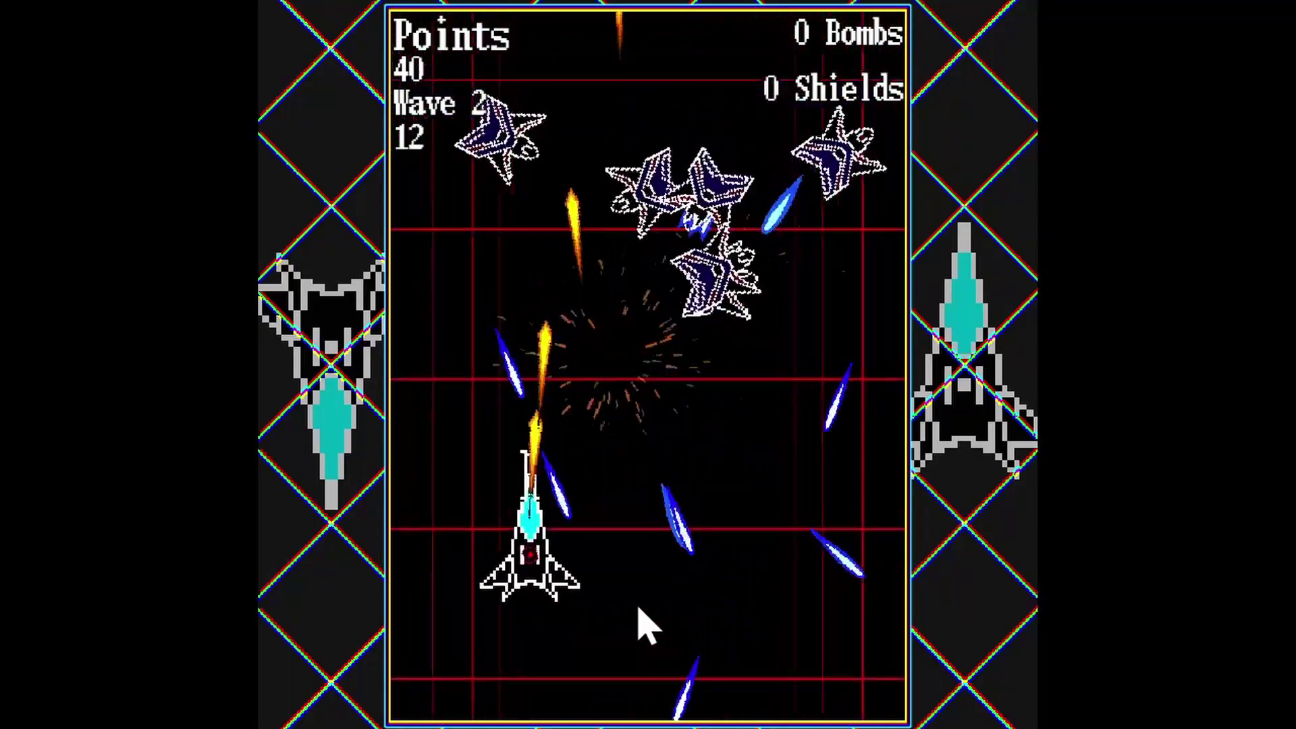
{"action": "key", "text": "Left"}
{"action": "key", "text": "Right"}
{"action": "key", "text": "Down"}
{"action": "key", "text": "Up"}
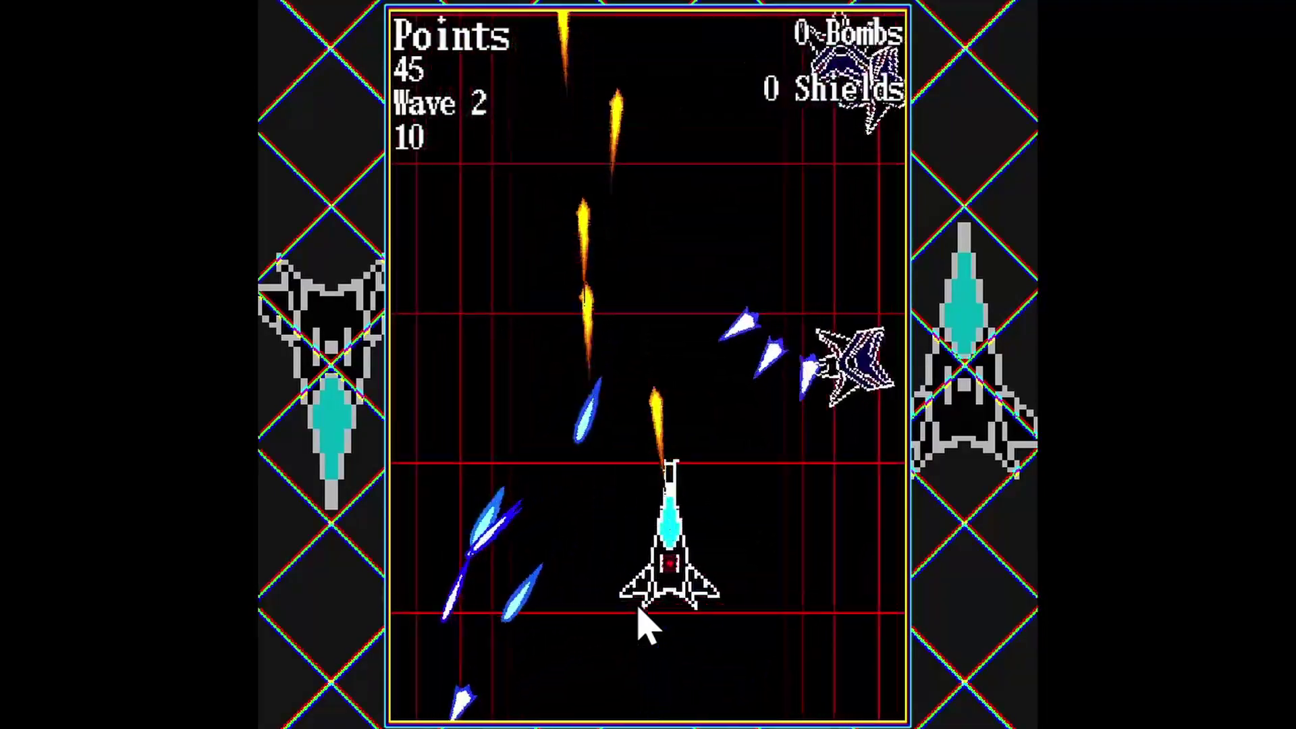
{"action": "key", "text": "Right"}
{"action": "key", "text": "Left"}
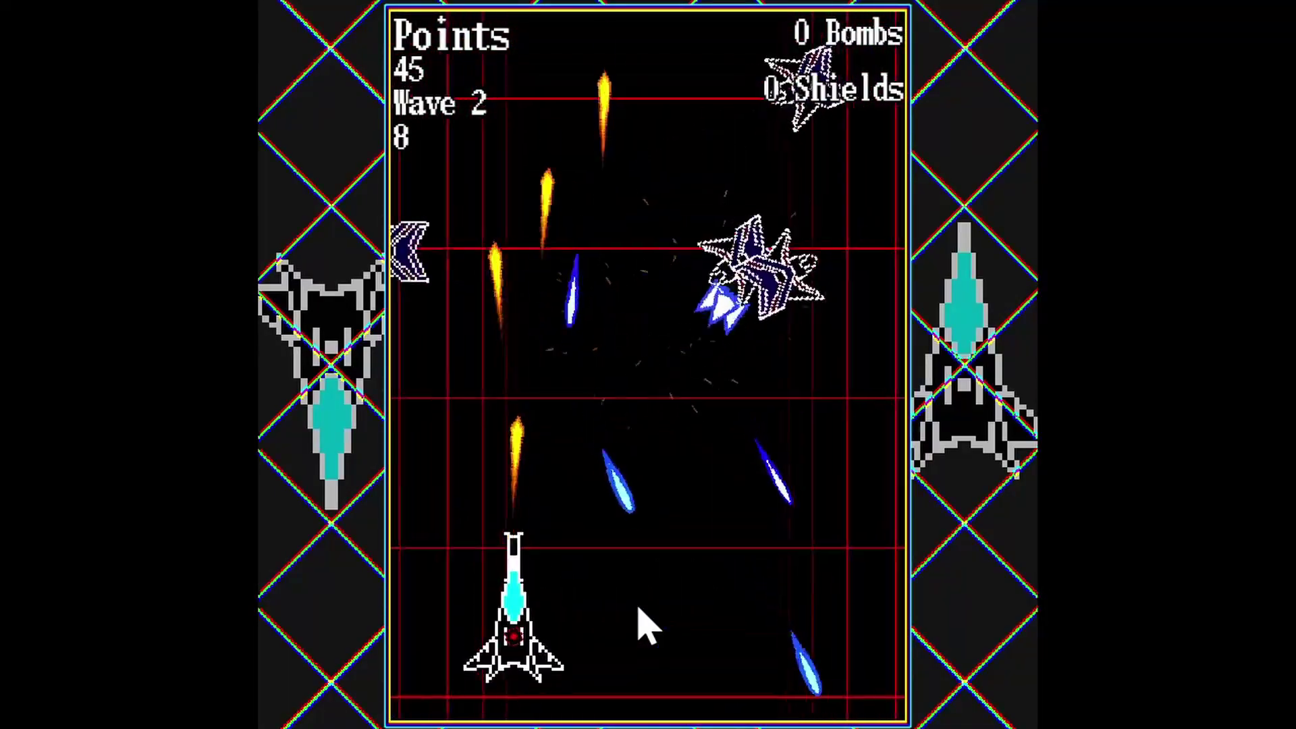
{"action": "key", "text": "alt+F4"}
Open the project's search for new extensions and search for "screen".
{"action": "left_click", "coordinate": [12, 40]}
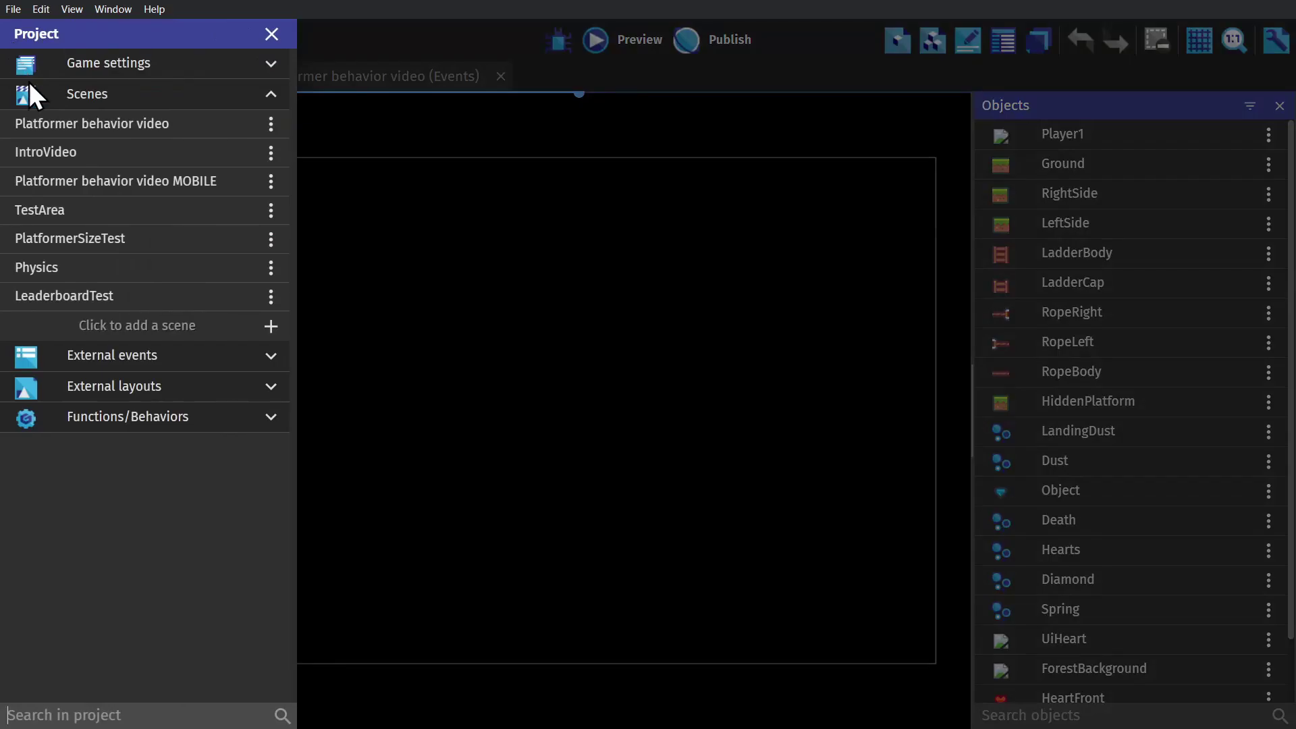
{"action": "left_click", "coordinate": [165, 412]}
{"action": "left_click", "coordinate": [186, 539]}
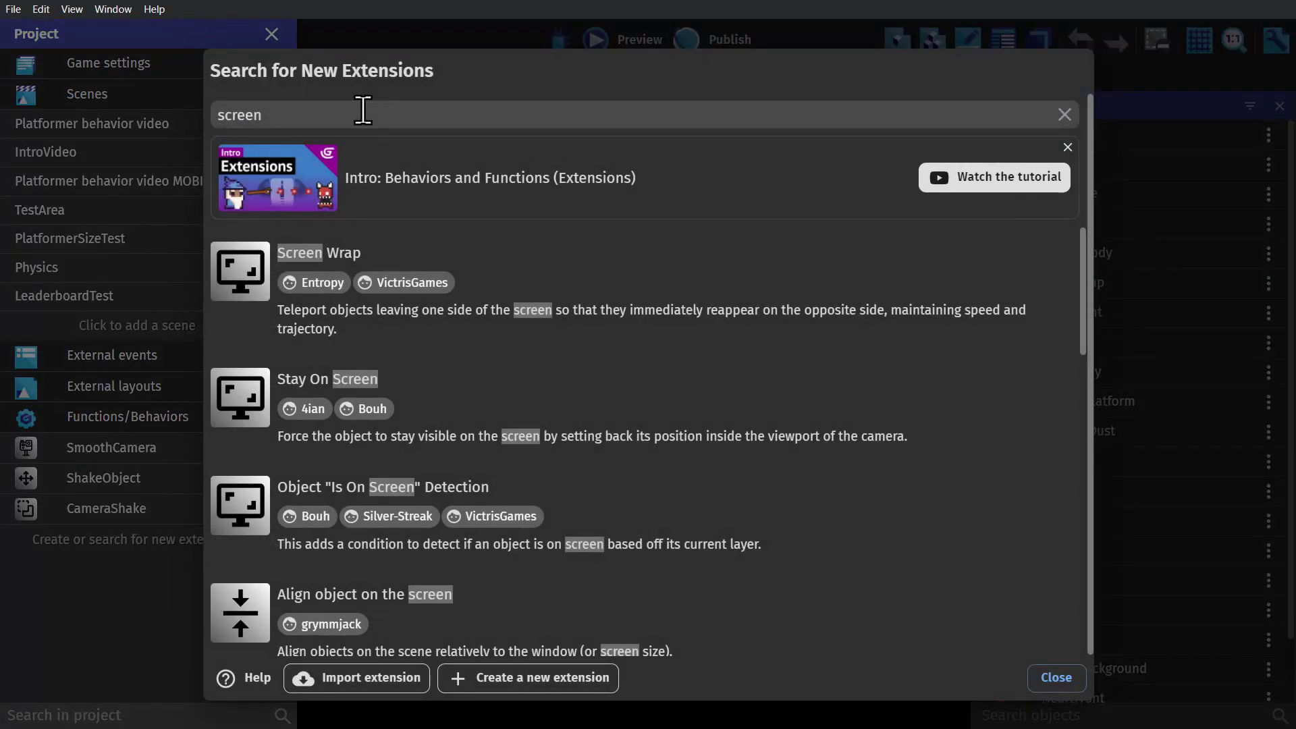
{"action": "left_click", "coordinate": [363, 110]}
{"action": "left_click", "coordinate": [521, 86]}
{"action": "left_click", "coordinate": [594, 508]}
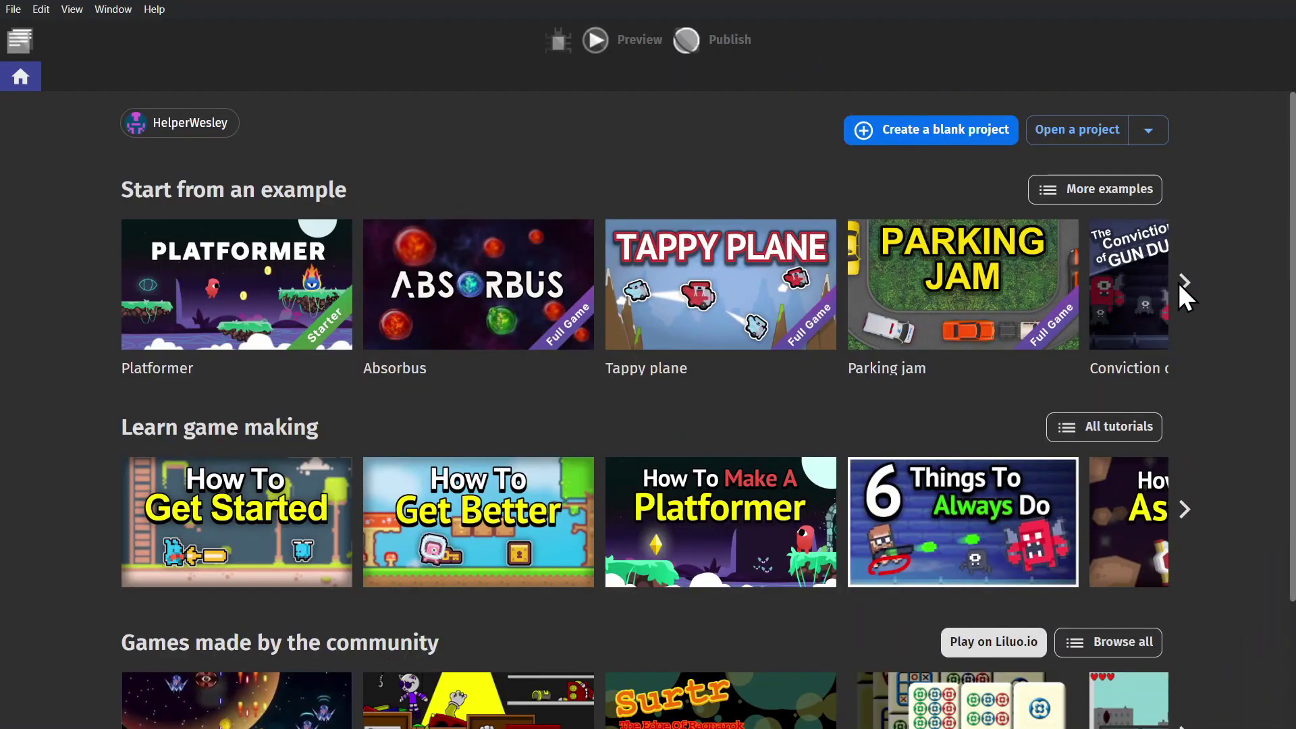
Browse through the featured example projects on the start page.
{"action": "left_click", "coordinate": [1184, 282]}
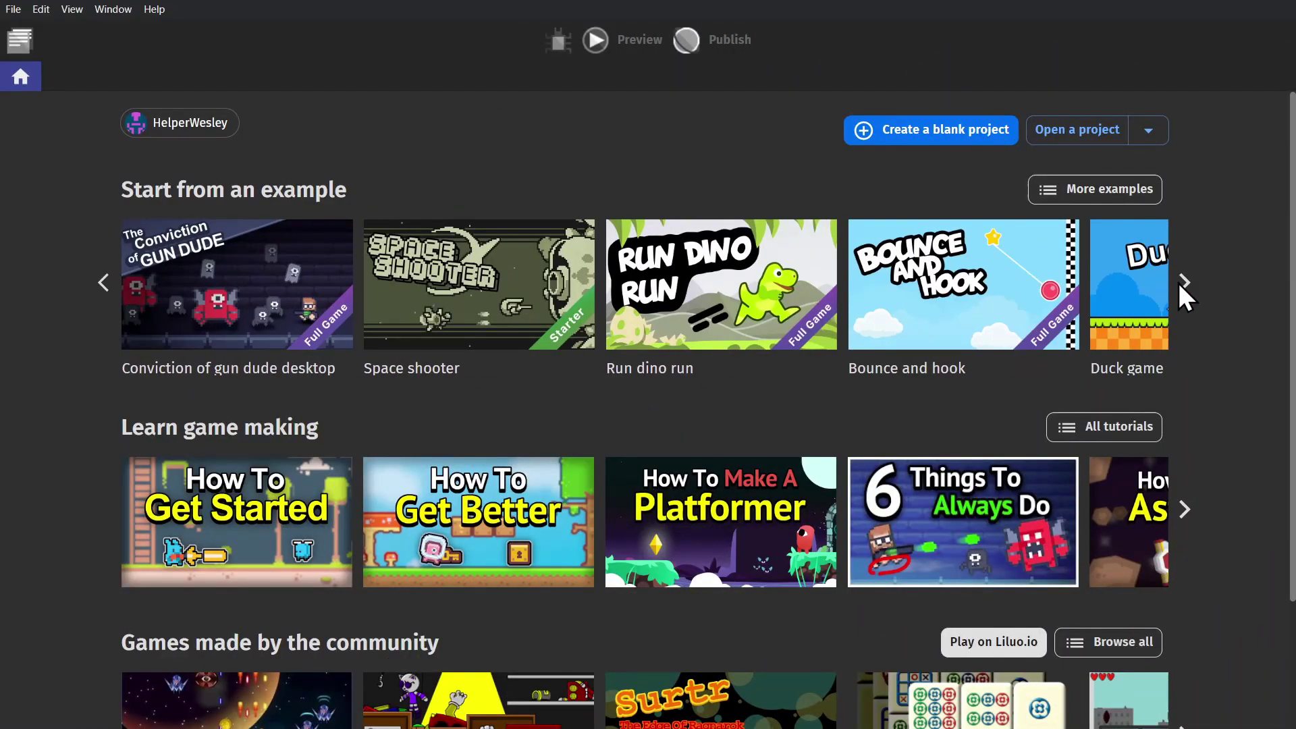
{"action": "left_click", "coordinate": [1184, 282]}
{"action": "left_click", "coordinate": [104, 283]}
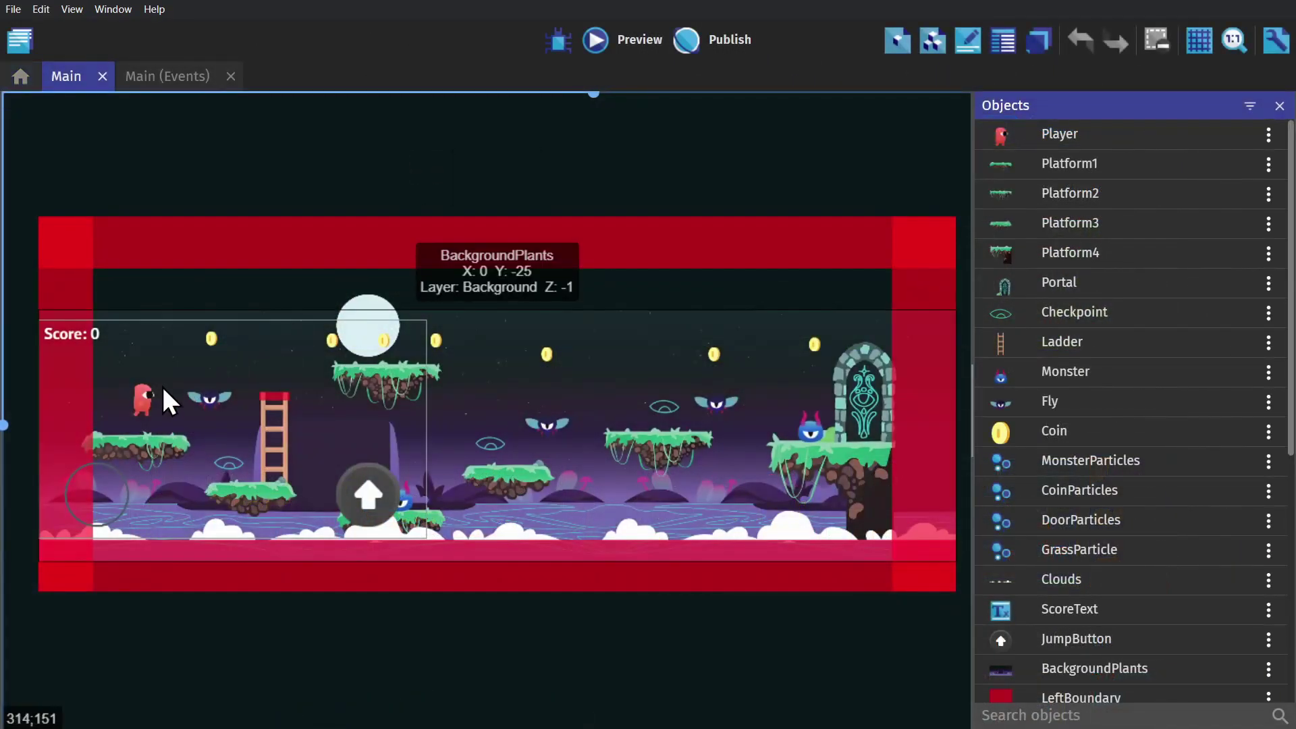
Select the Player character in the Main scene of the platformer project and look over the level.
{"action": "left_click", "coordinate": [145, 398]}
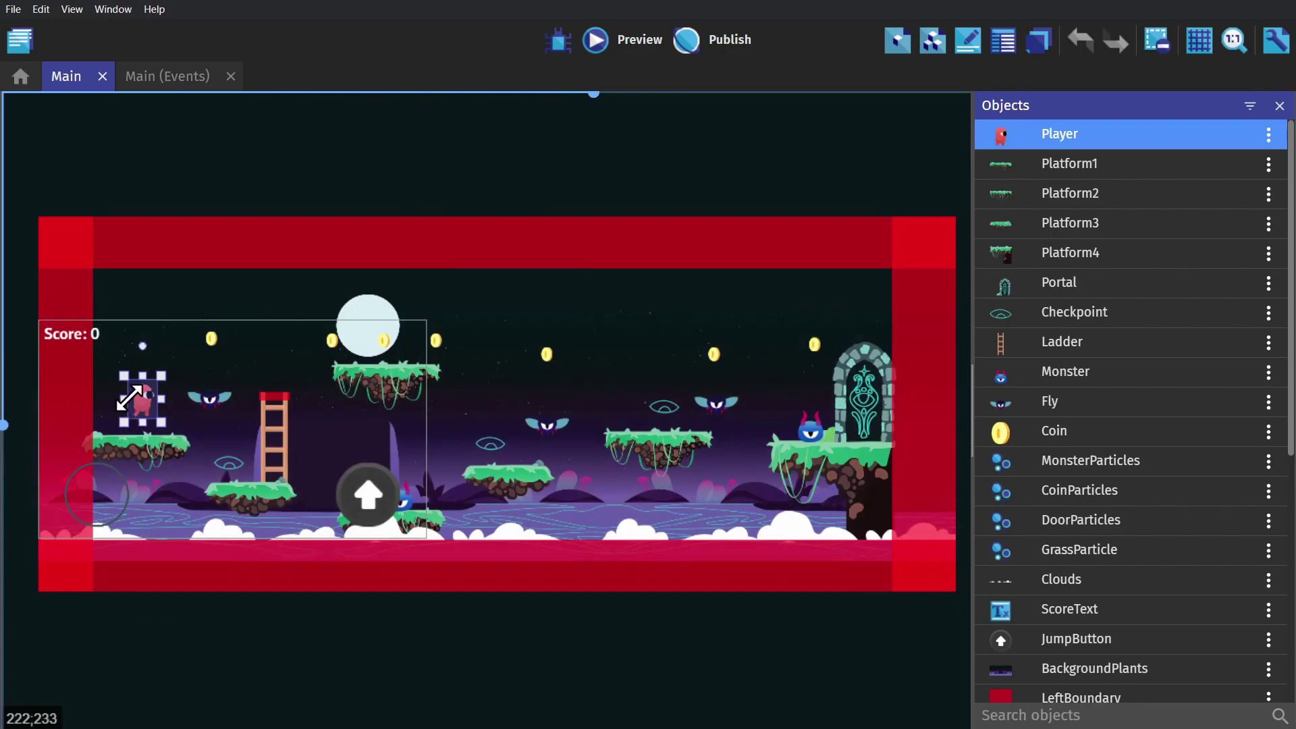
{"action": "middle_click_drag", "start_coordinate": [335, 221], "coordinate": [419, 184]}
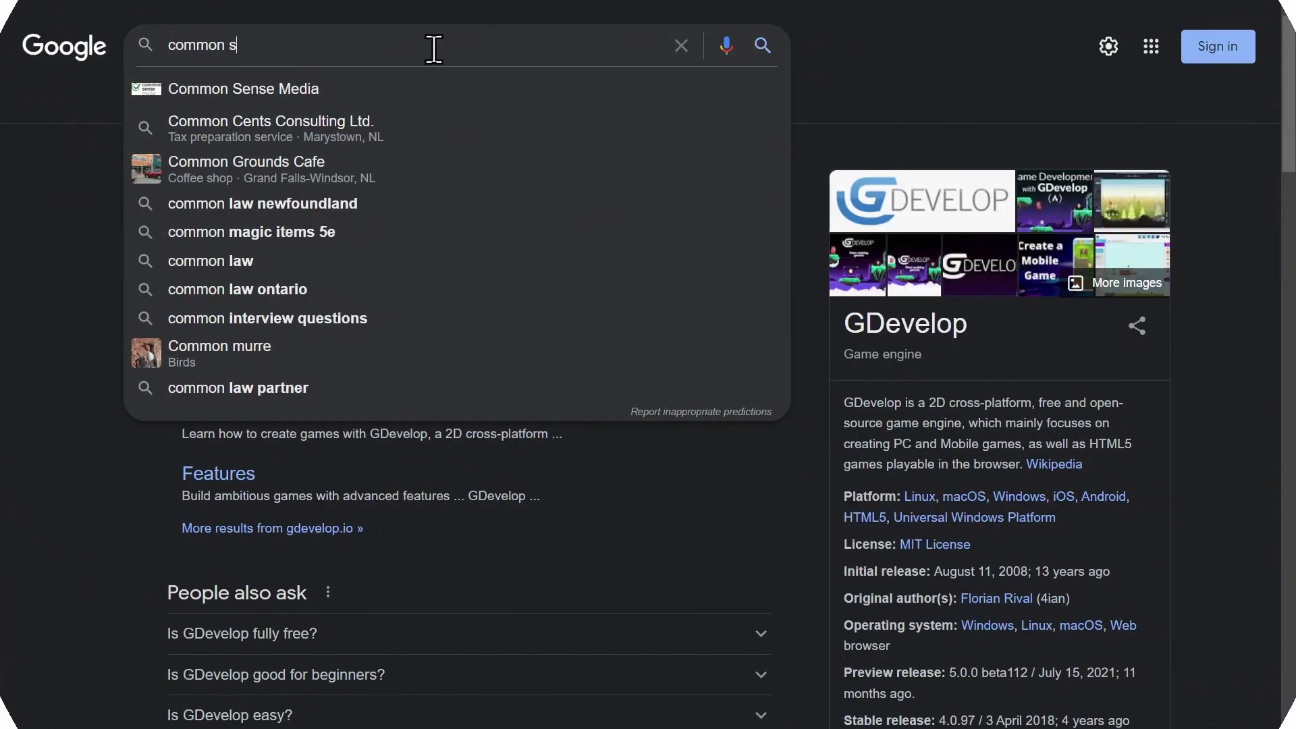
Switch to the web browser and search Google for "common screen resolutions".
{"action": "type", "text": "creen resolutions"}
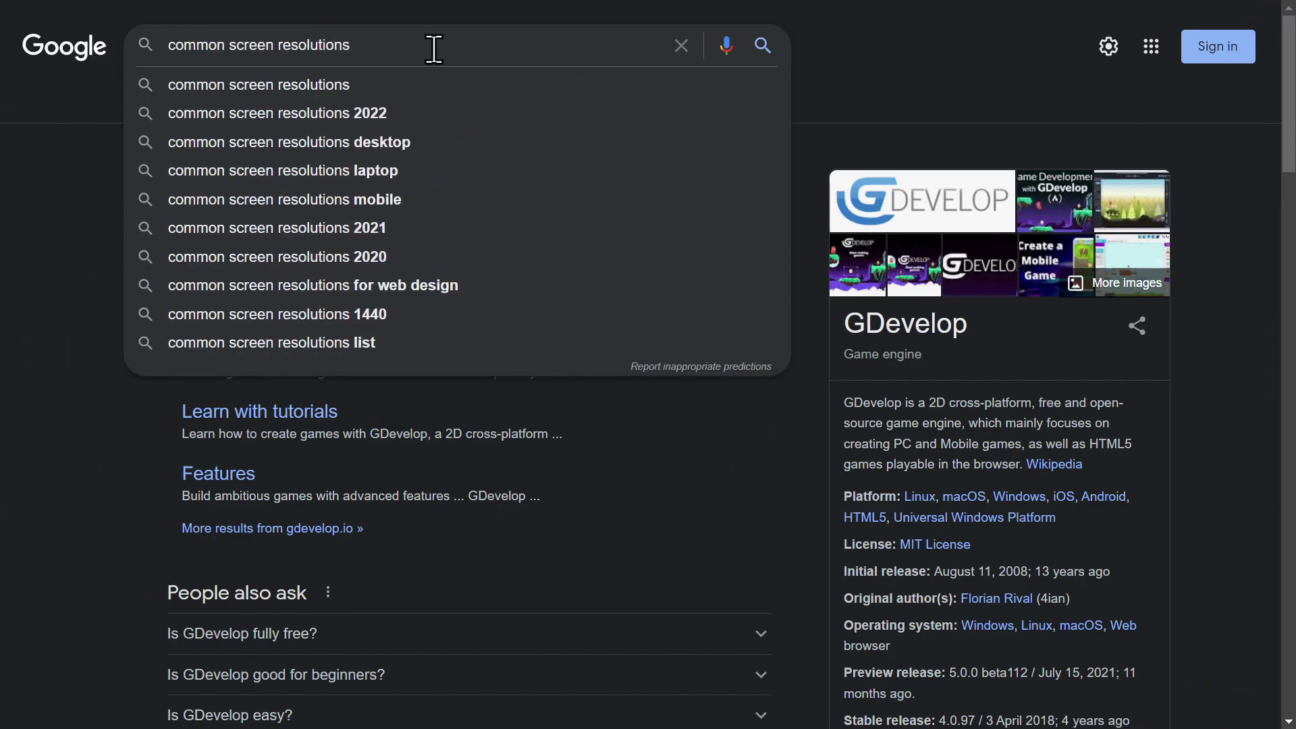
{"action": "key", "text": "Return"}
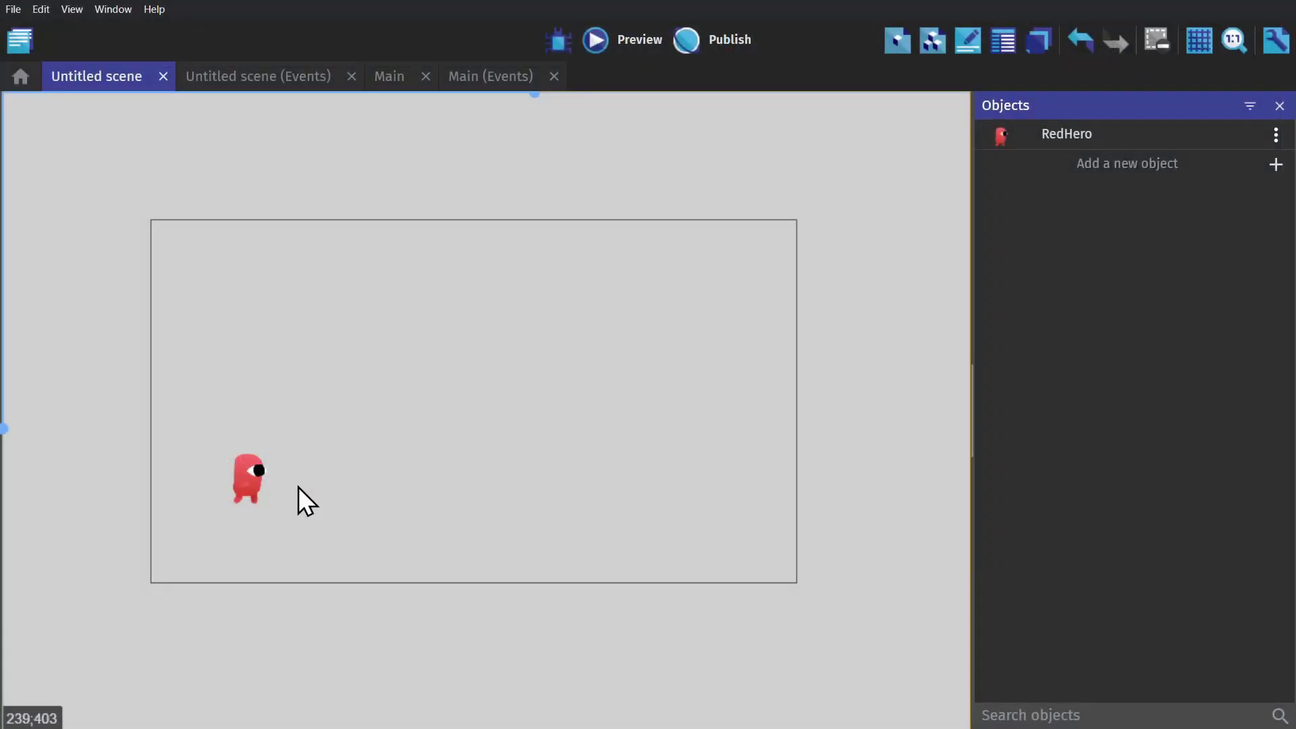
Move the RedHero character around the untitled scene to compare its size with the game window.
{"action": "left_click_drag", "start_coordinate": [248, 483], "coordinate": [326, 532]}
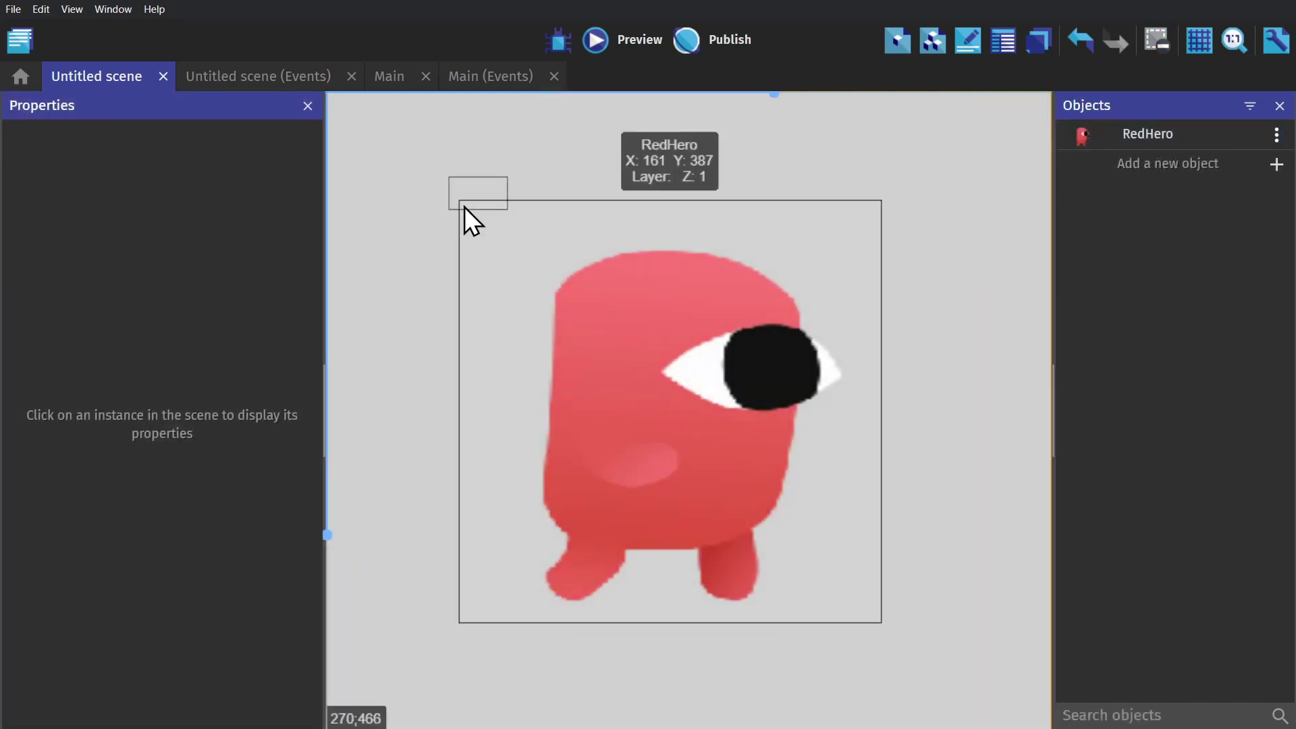
{"action": "left_click_drag", "start_coordinate": [553, 326], "coordinate": [818, 303]}
{"action": "left_click", "coordinate": [819, 304]}
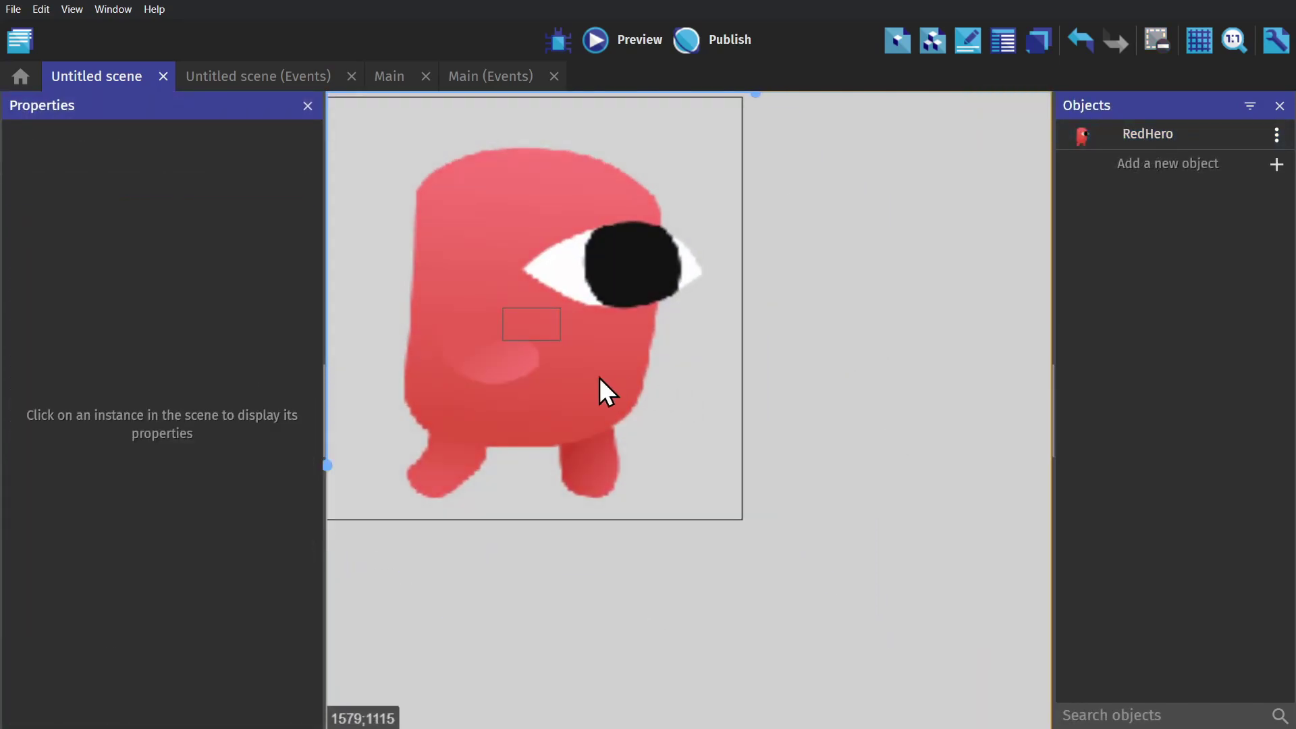
{"action": "left_click_drag", "start_coordinate": [897, 424], "coordinate": [841, 549]}
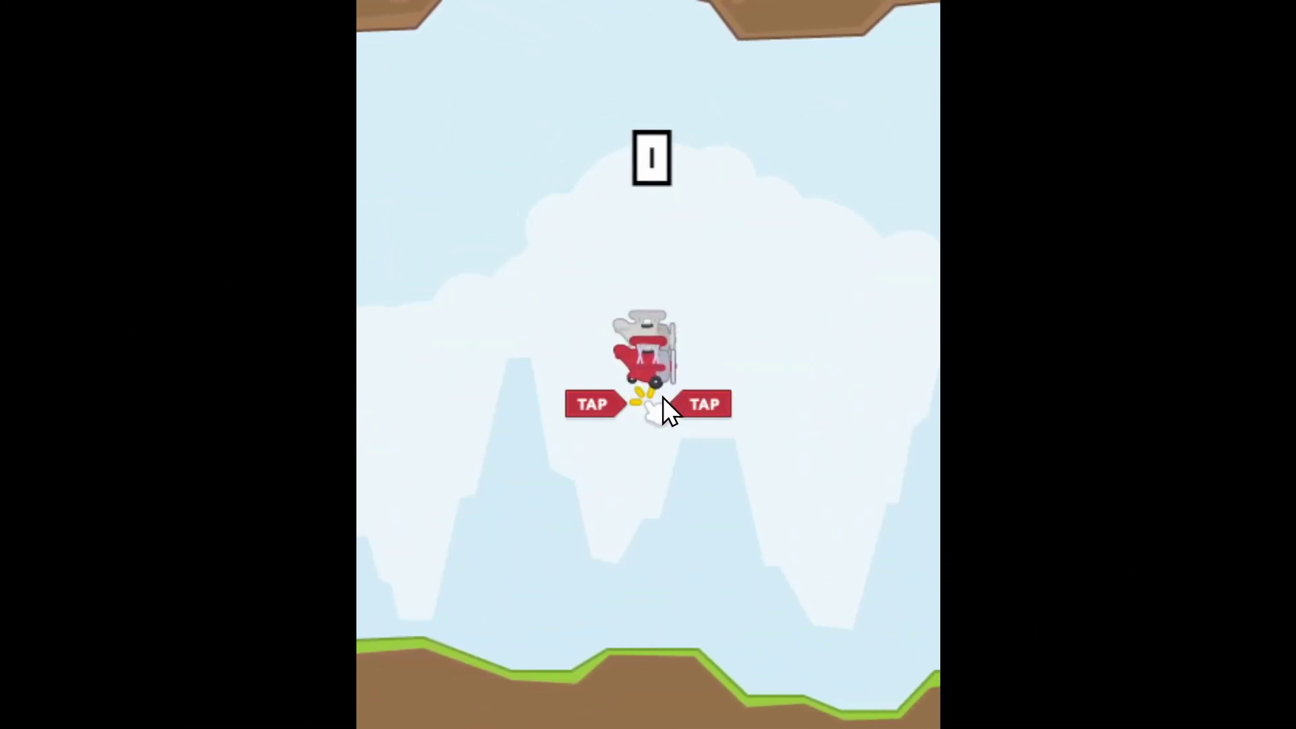
Play the Tappy Plane game and restart it after the game over.
{"action": "left_click", "coordinate": [663, 397]}
{"action": "left_click", "coordinate": [713, 513]}
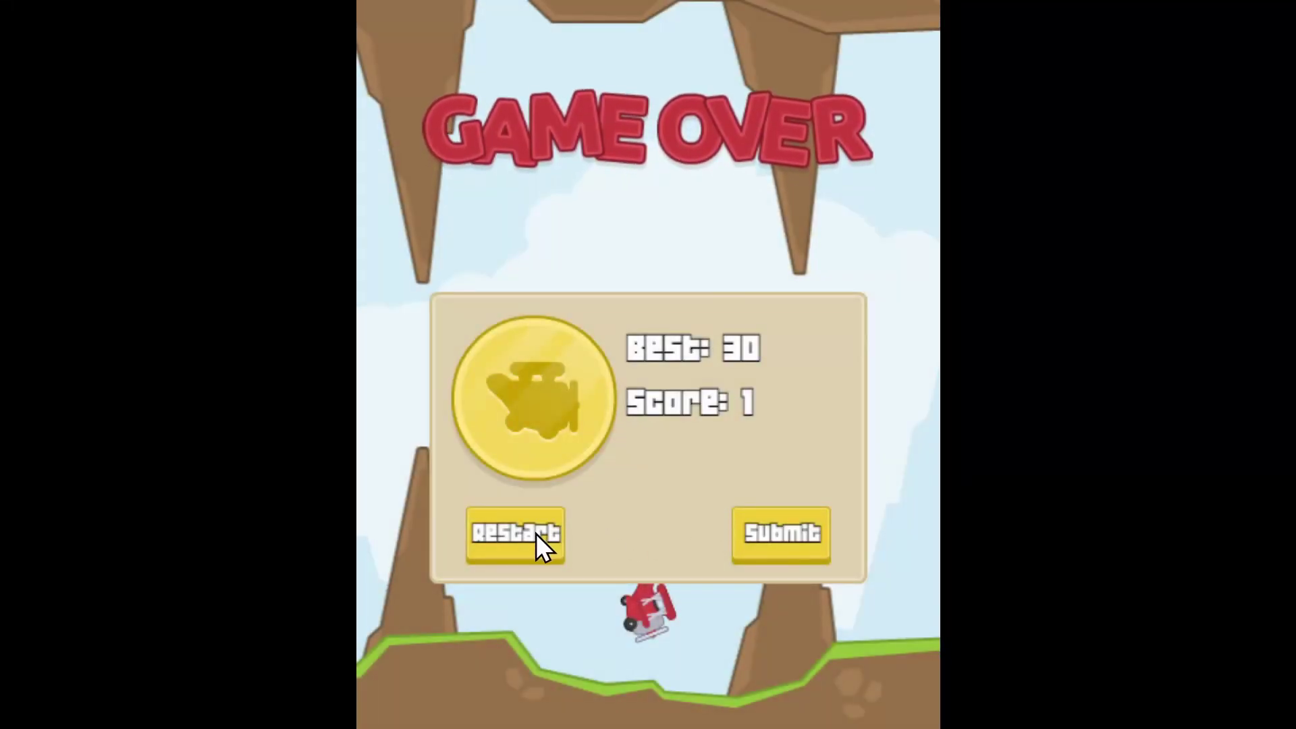
{"action": "left_click", "coordinate": [536, 533]}
{"action": "left_click", "coordinate": [702, 501]}
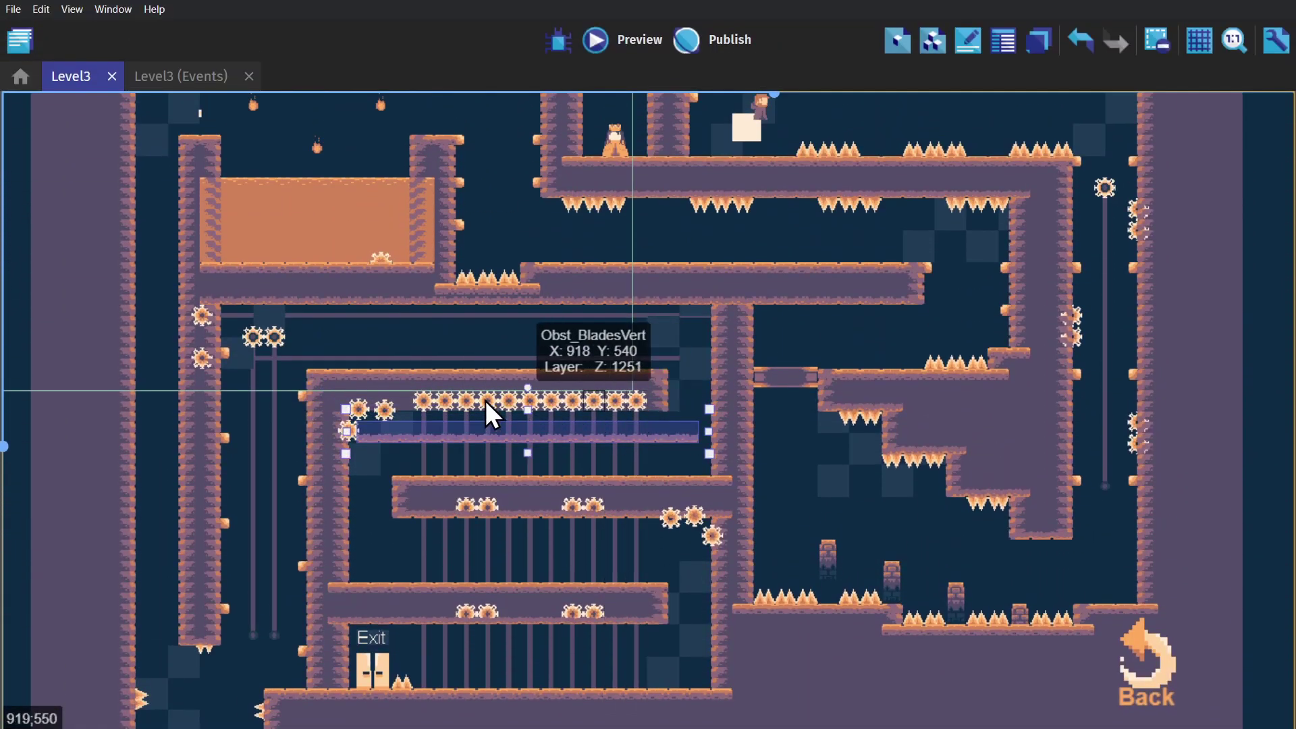
Move the selected horizontal platform in the Level3 scene lower in the level.
{"action": "left_click_drag", "start_coordinate": [432, 435], "coordinate": [498, 552]}
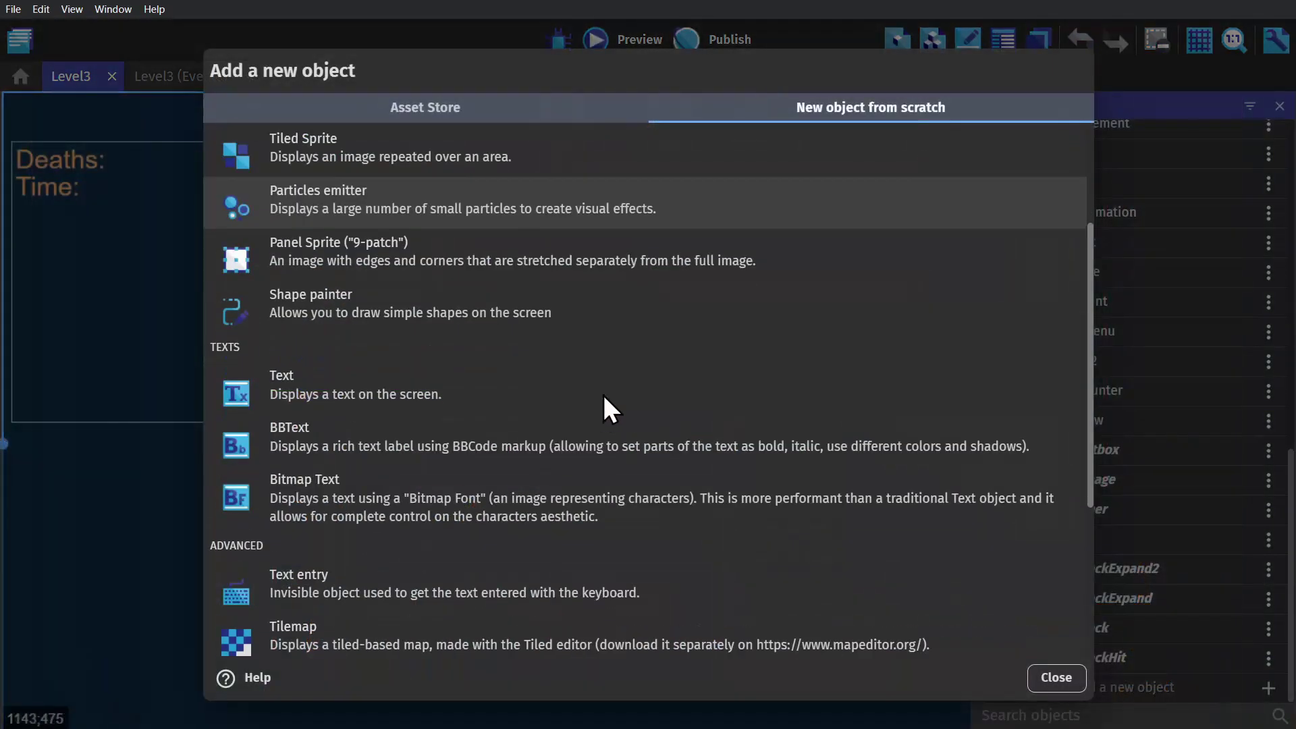
Look through the object types available for a new object from scratch, including the text and advanced types.
{"action": "scroll", "coordinate": [602, 391], "scroll_direction": "down", "scroll_amount": 3}
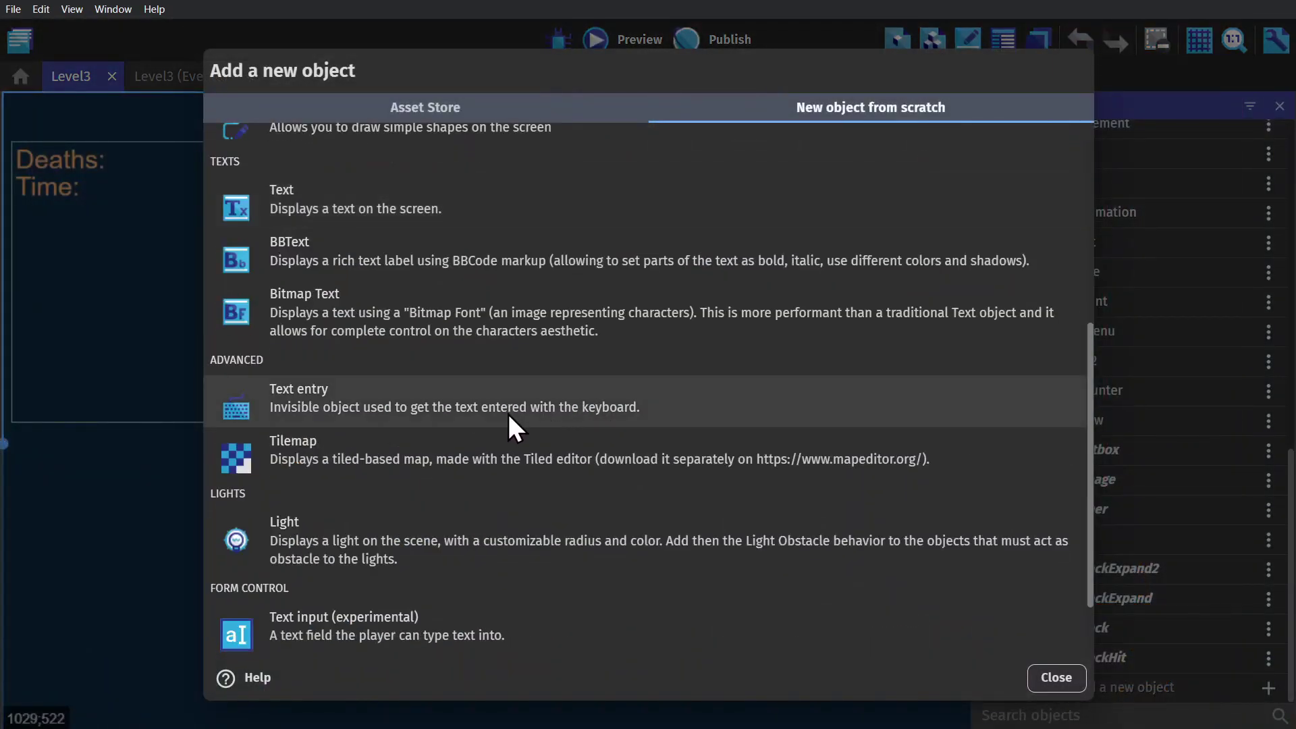
{"action": "scroll", "coordinate": [500, 411], "scroll_direction": "down", "scroll_amount": 1}
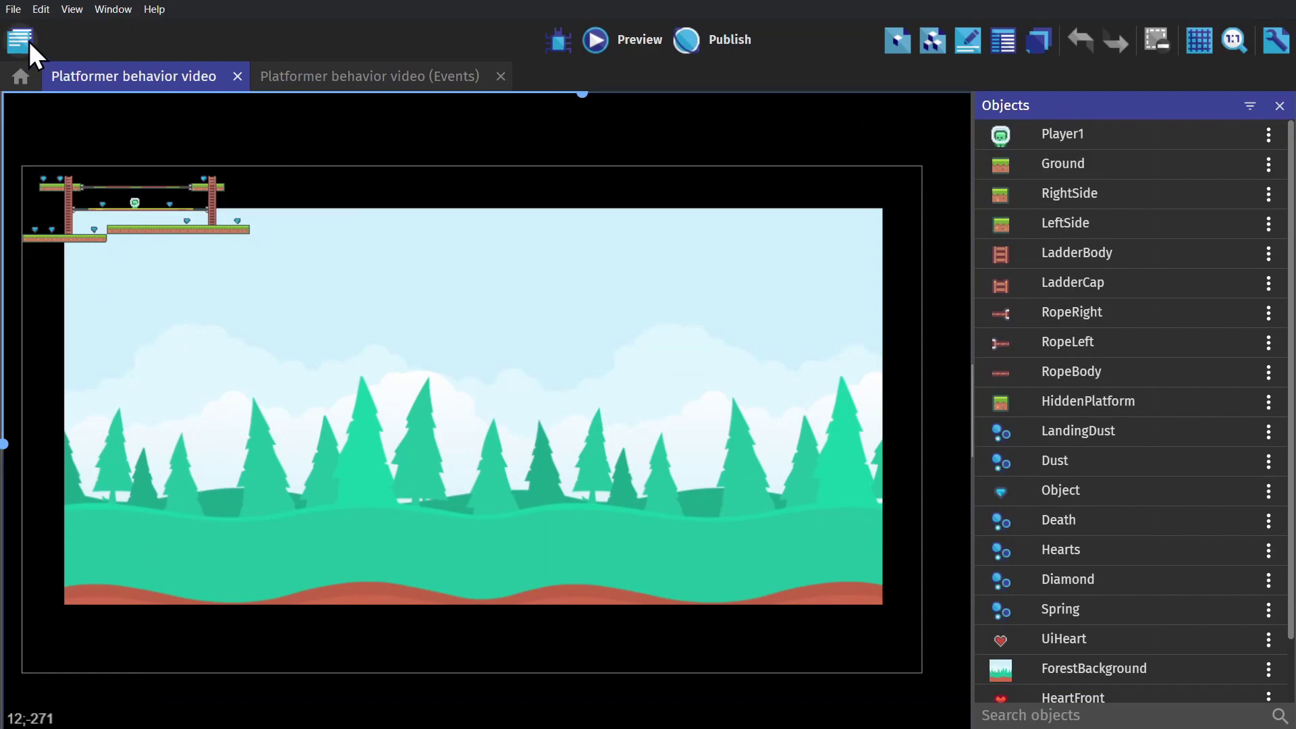
Open the project's resources and remove all unused image resources.
{"action": "left_click", "coordinate": [30, 42]}
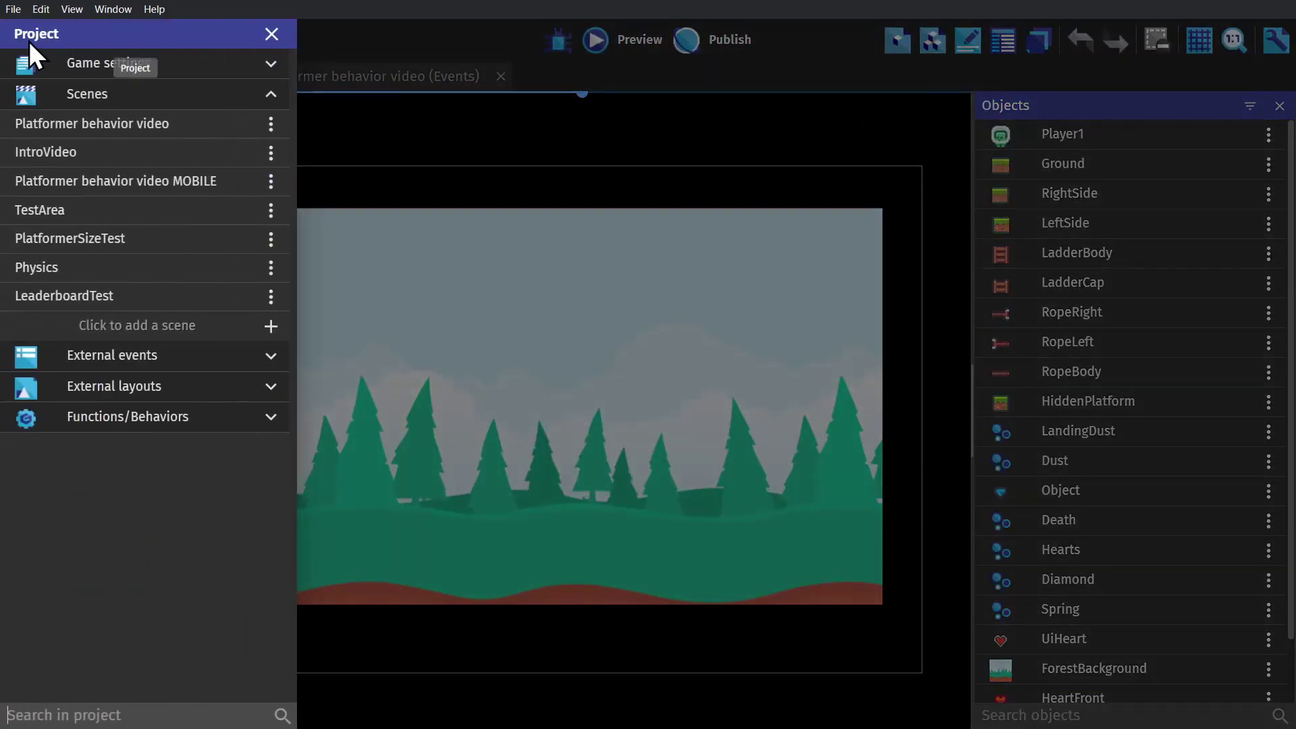
{"action": "left_click", "coordinate": [74, 64]}
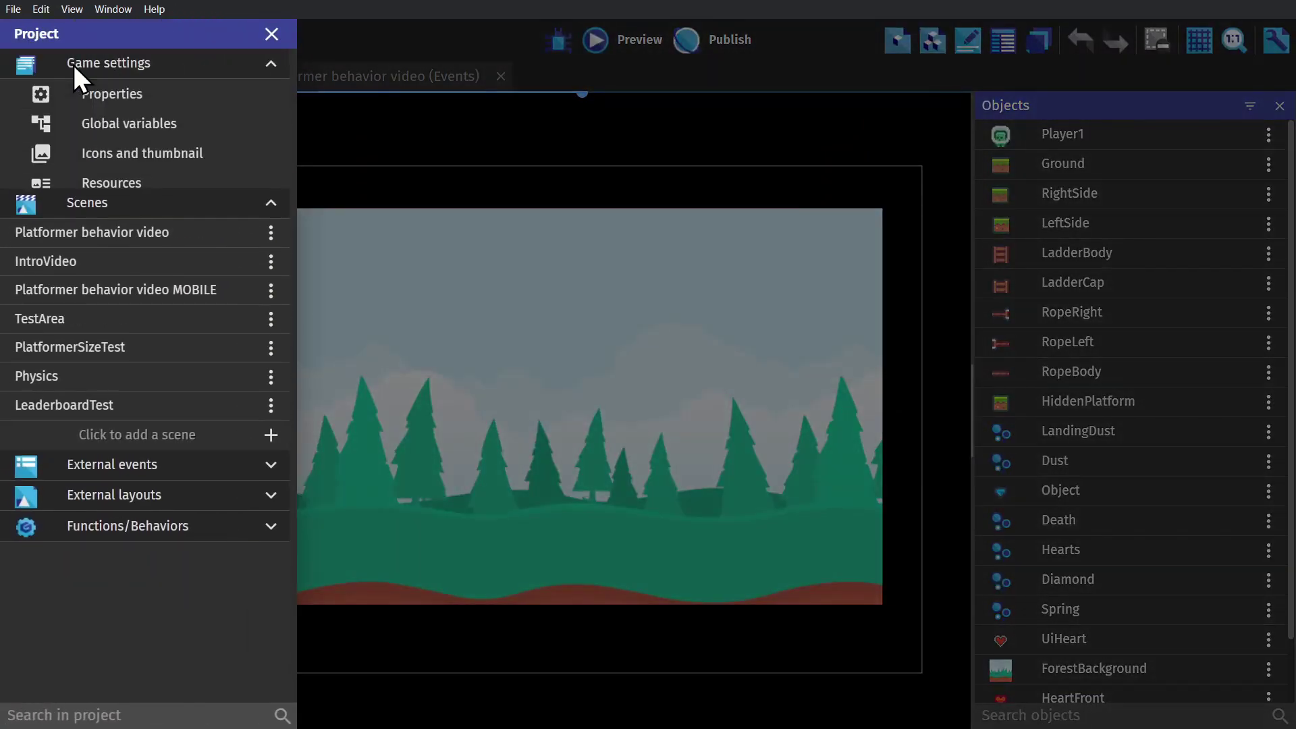
{"action": "left_click", "coordinate": [146, 185]}
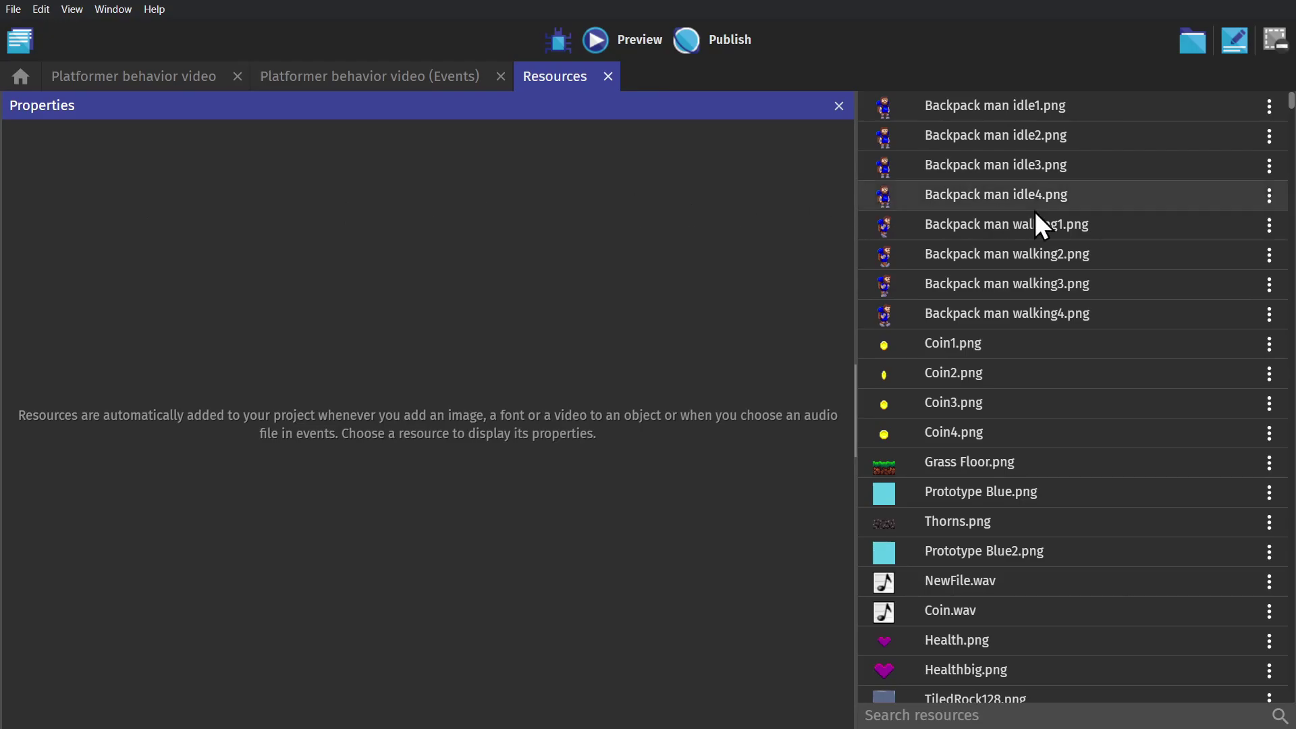
{"action": "left_click", "coordinate": [1066, 217]}
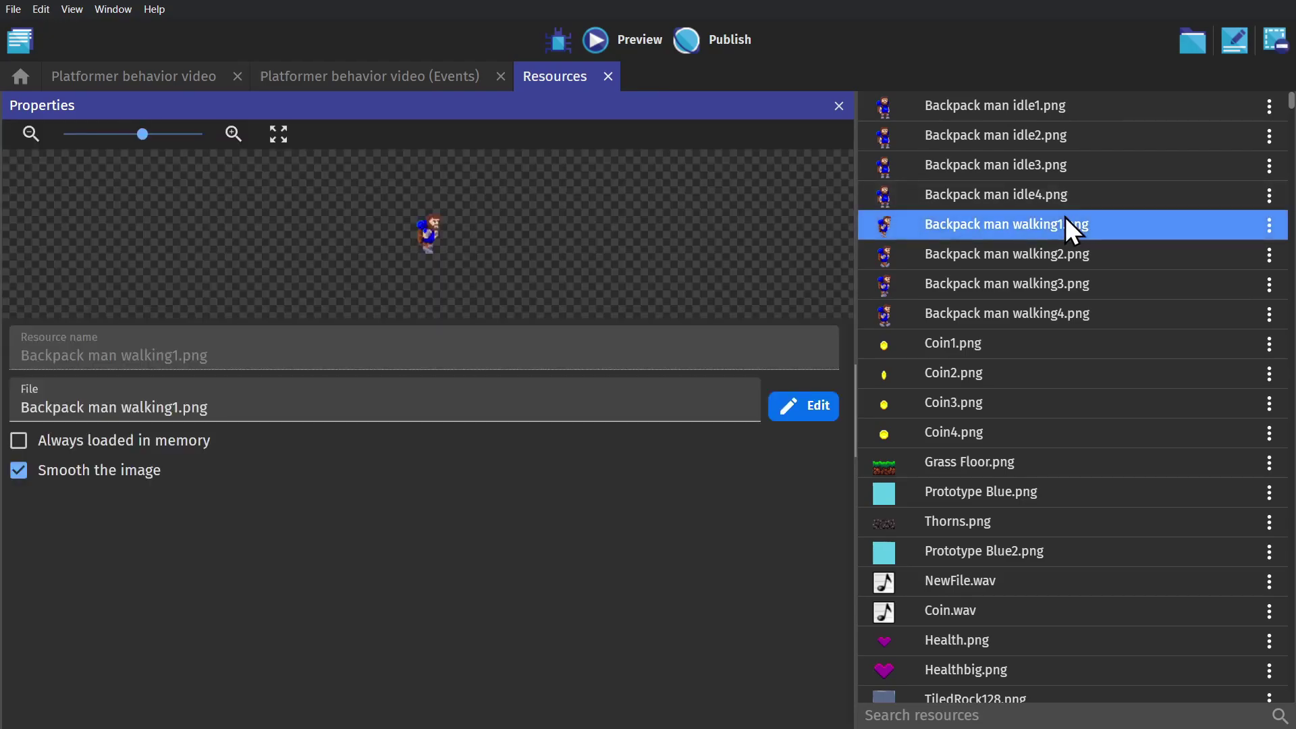
{"action": "right_click", "coordinate": [1066, 217]}
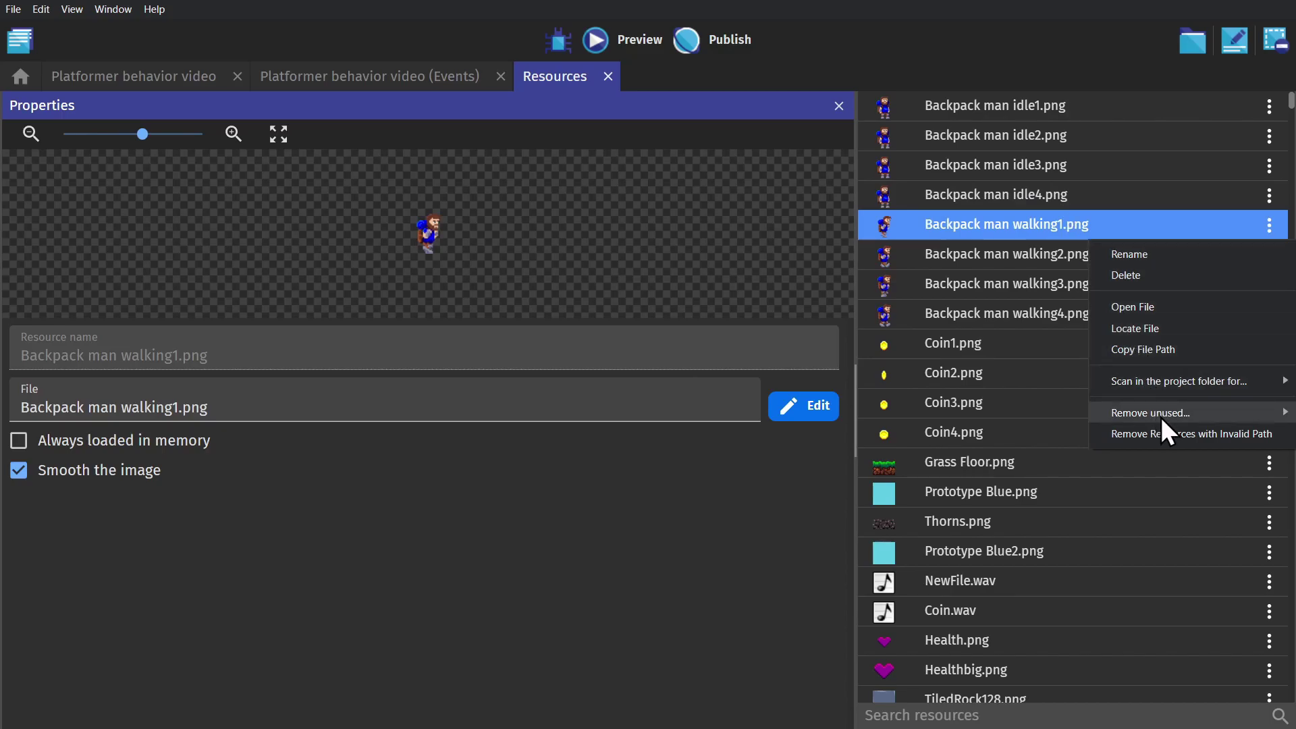
{"action": "mouse_move", "coordinate": [1161, 417]}
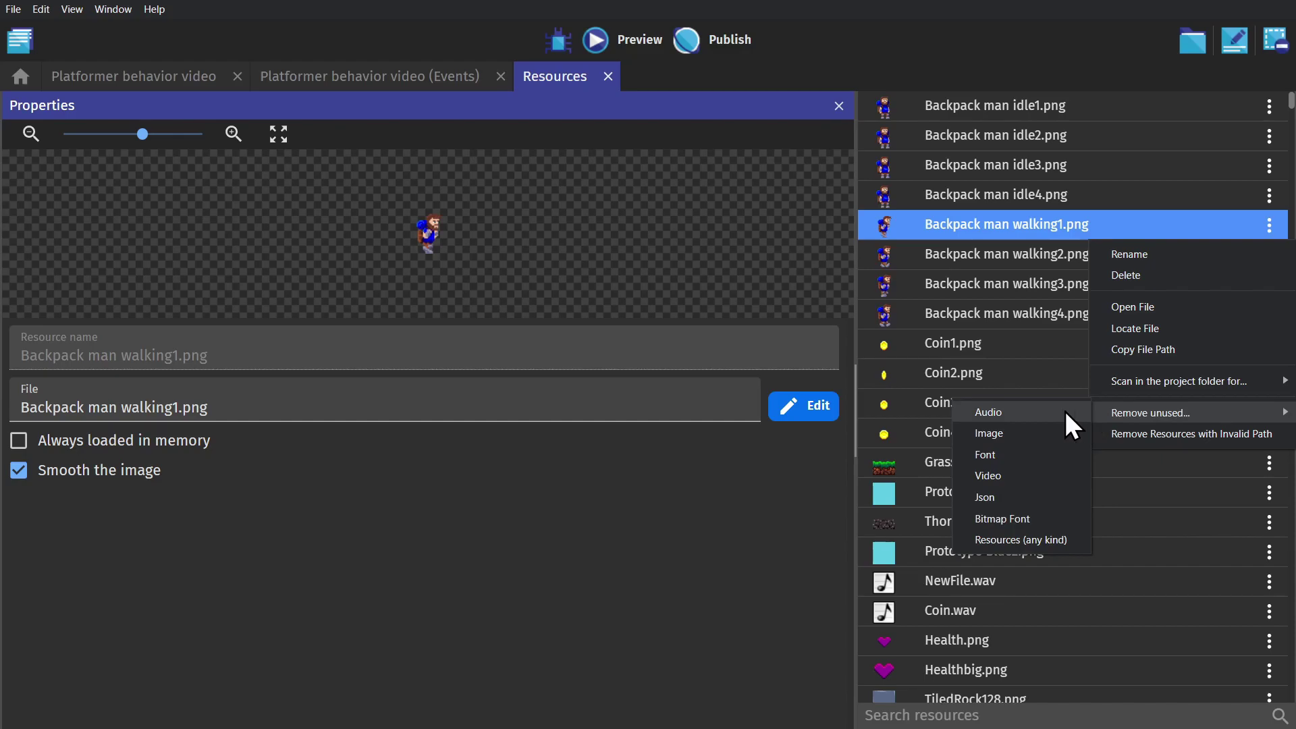
{"action": "left_click", "coordinate": [1032, 432]}
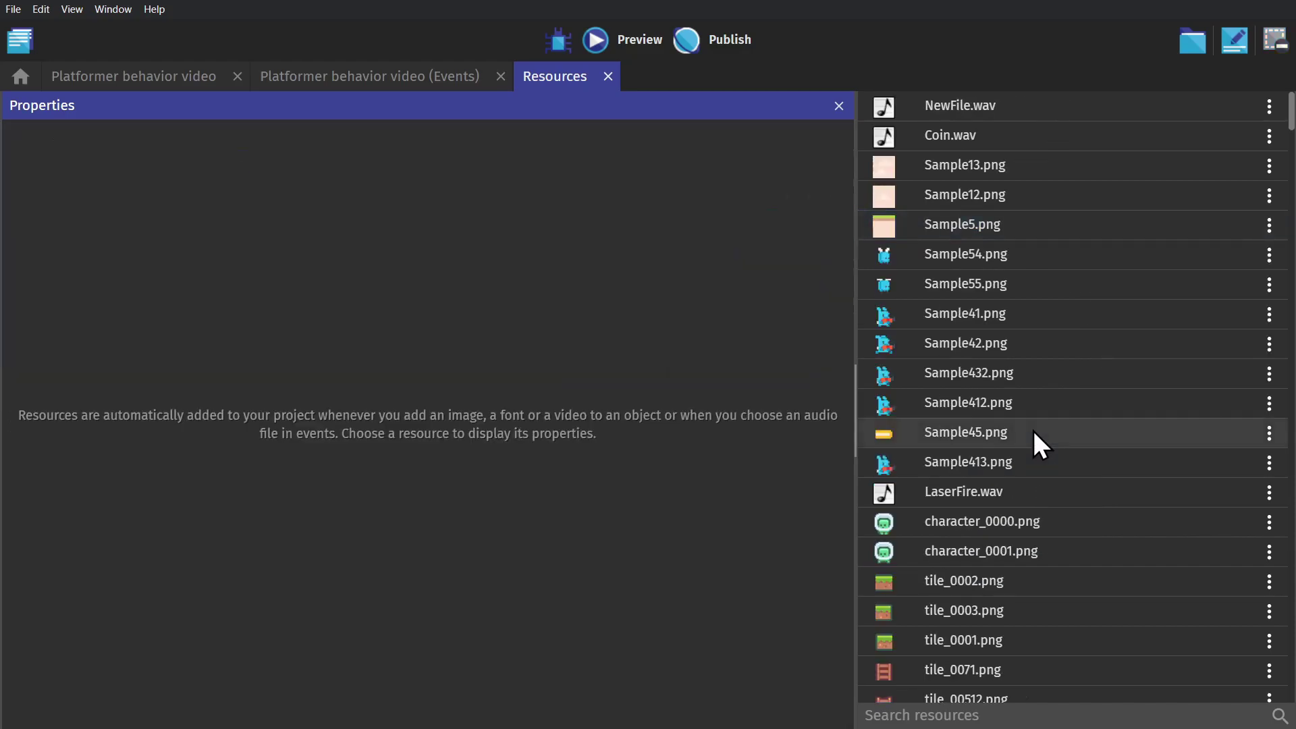
Save the project as TestRooms in a new folder named "New save folder" inside the GDevelop projects folder.
{"action": "left_click", "coordinate": [15, 10]}
{"action": "left_click", "coordinate": [62, 130]}
{"action": "left_click", "coordinate": [288, 42]}
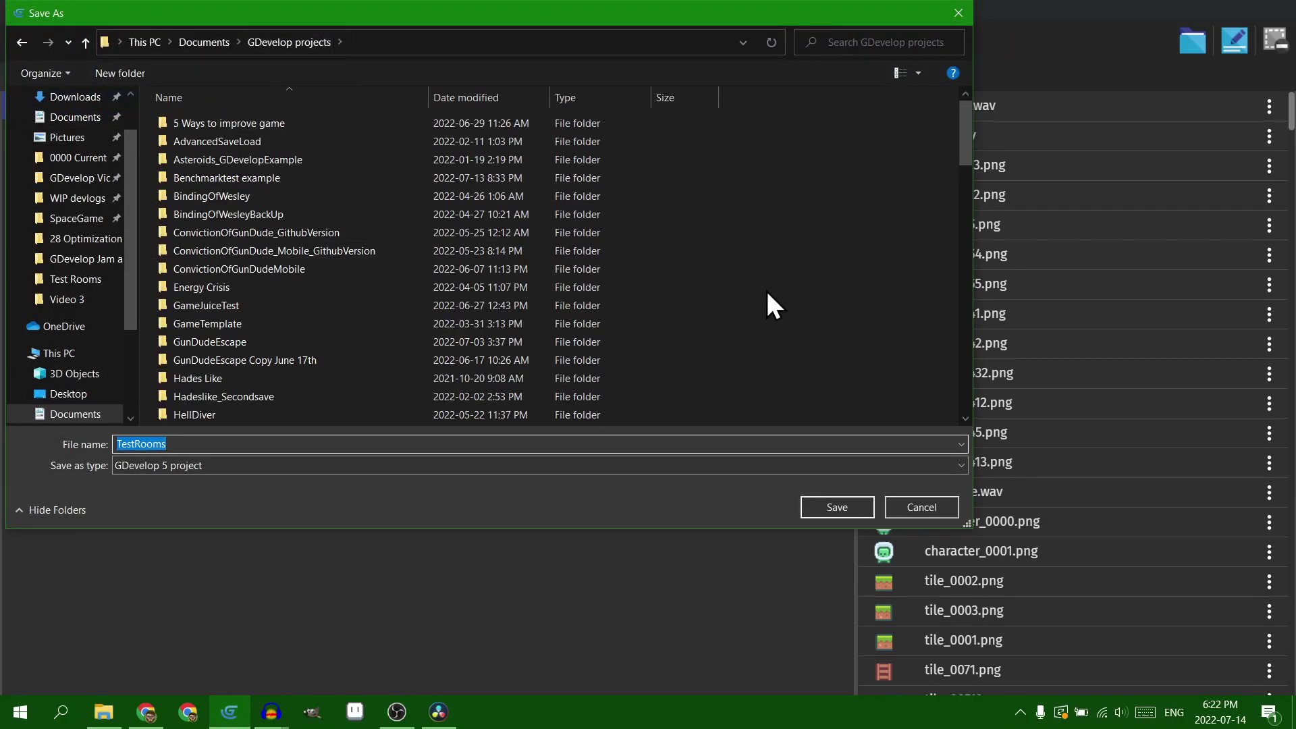
{"action": "left_click", "coordinate": [119, 74]}
{"action": "type", "text": "New save folder"}
{"action": "key", "text": "Return"}
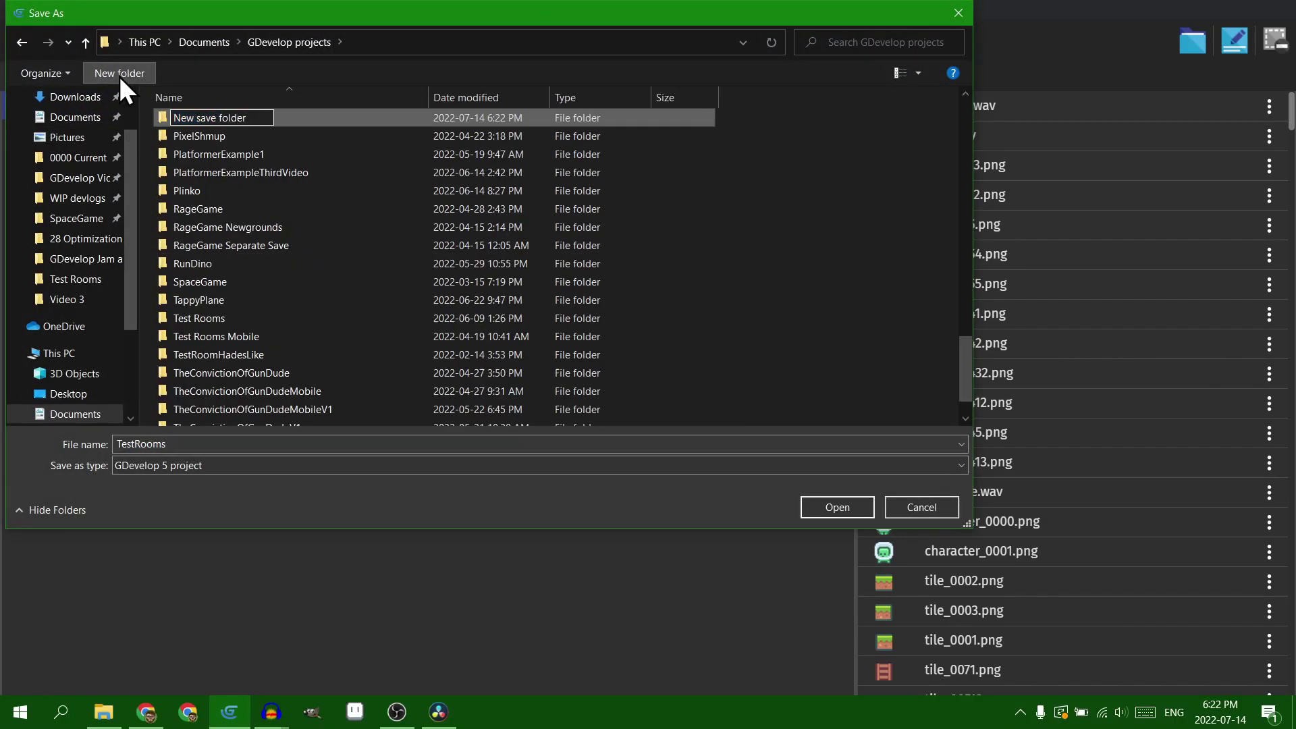
{"action": "key", "text": "Return"}
{"action": "left_click", "coordinate": [871, 507]}
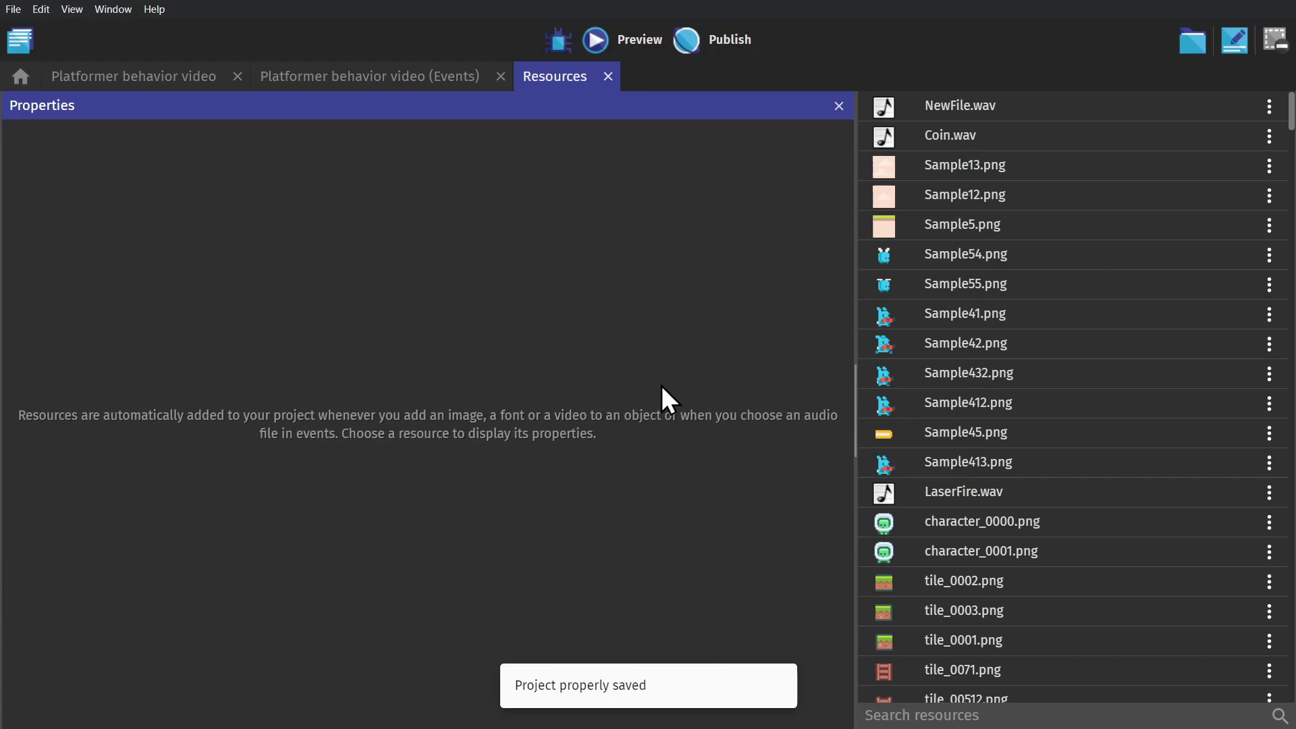
View the contents of the new save folder in File Explorer and enter a Google search for "How to compress".
{"action": "key", "text": "alt+Tab"}
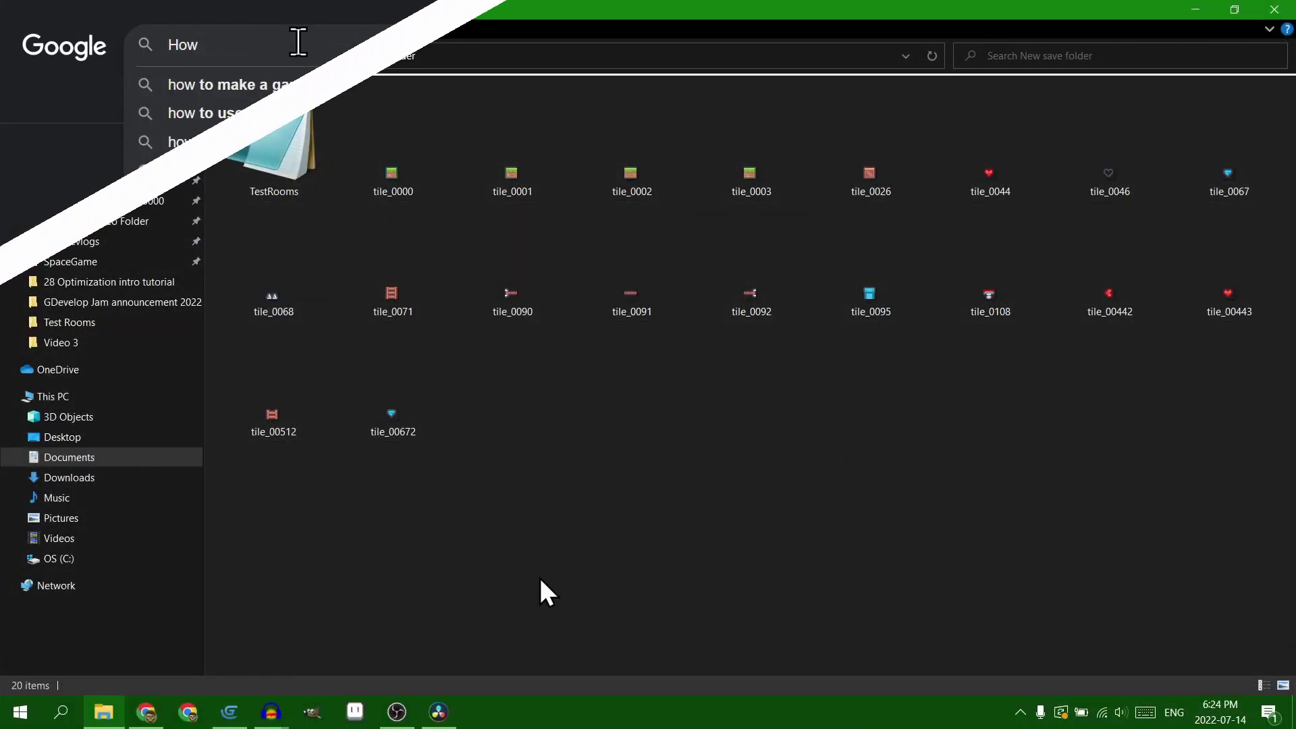
{"action": "type", "text": "to compress"}
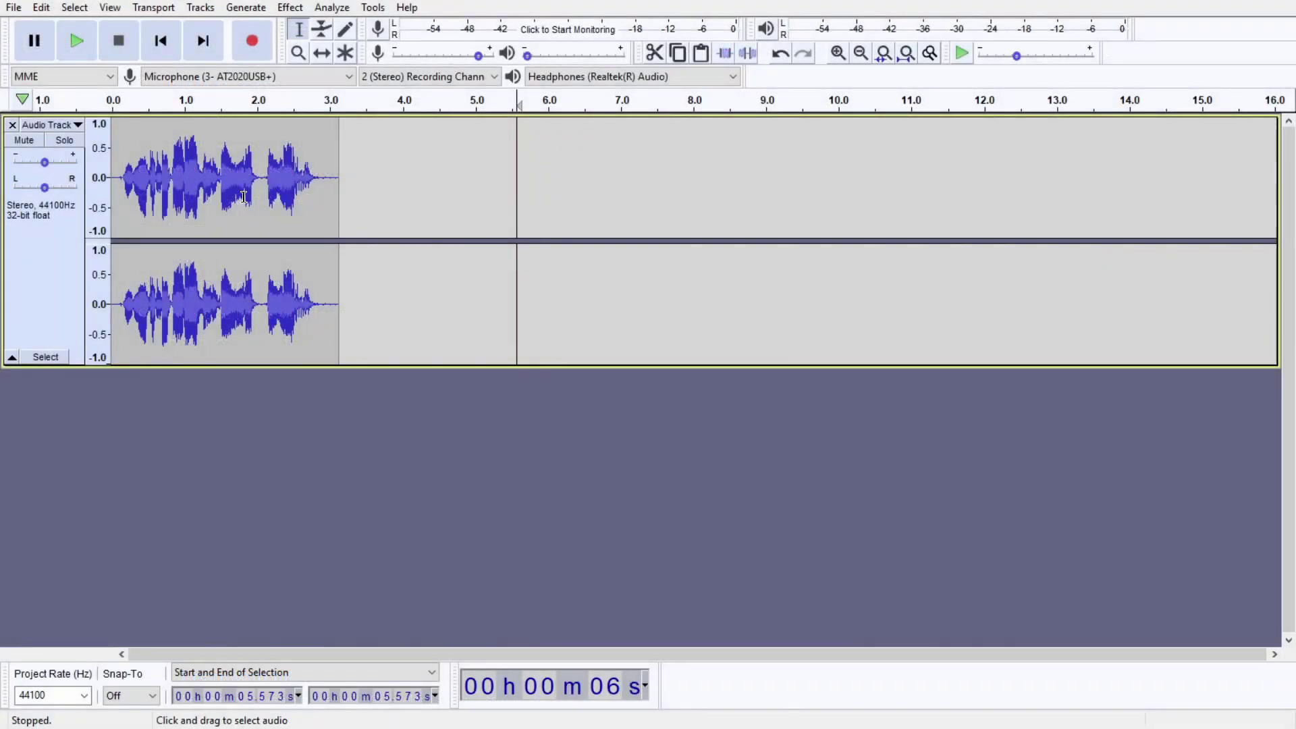
Start exporting the audio recording in Audacity and open the choice of file types for the exported file.
{"action": "left_click_drag", "start_coordinate": [121, 182], "coordinate": [326, 204]}
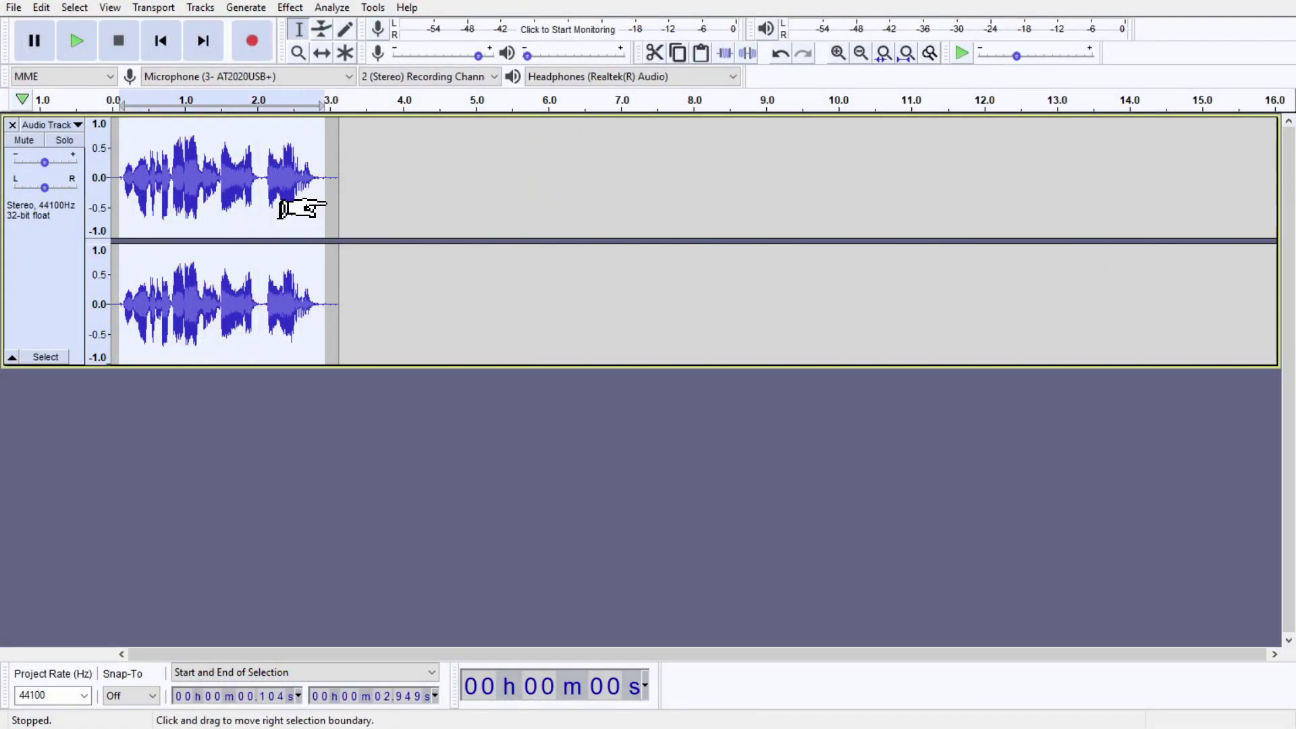
{"action": "left_click", "coordinate": [399, 175]}
{"action": "left_click", "coordinate": [13, 8]}
{"action": "mouse_move", "coordinate": [63, 129]}
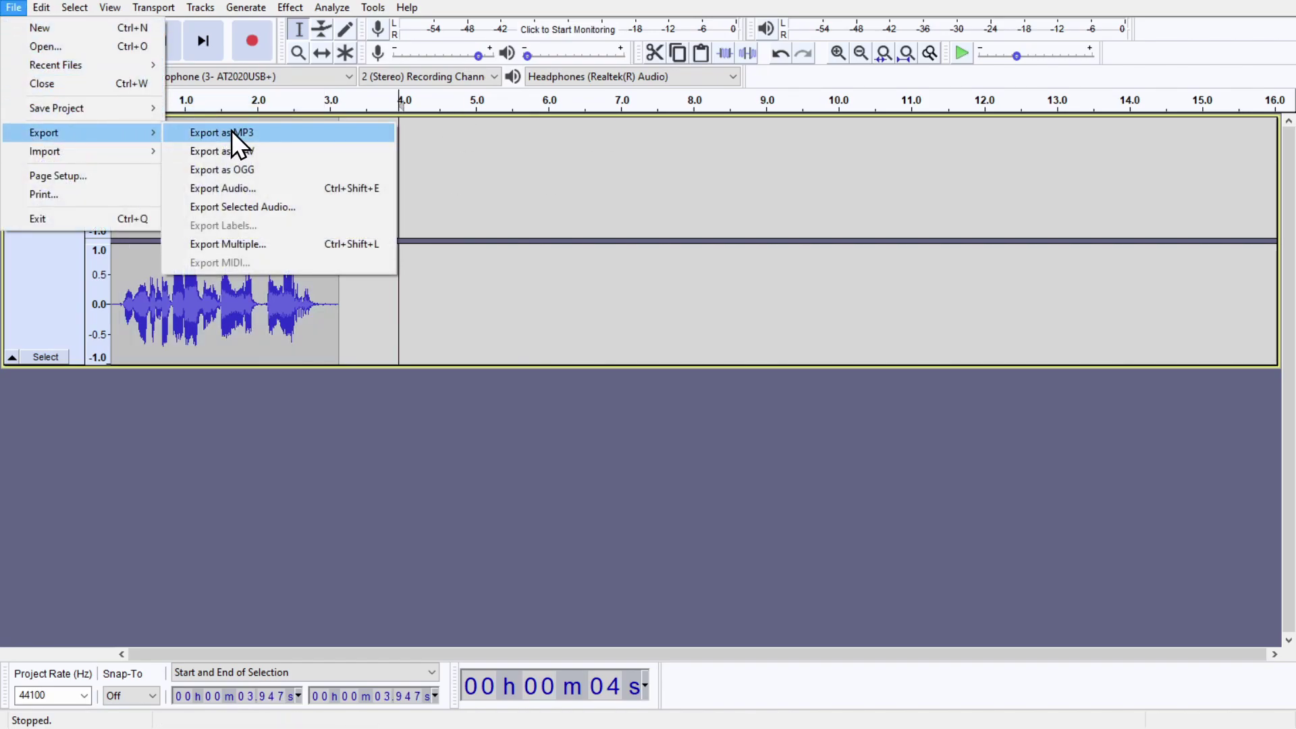
{"action": "left_click", "coordinate": [274, 193]}
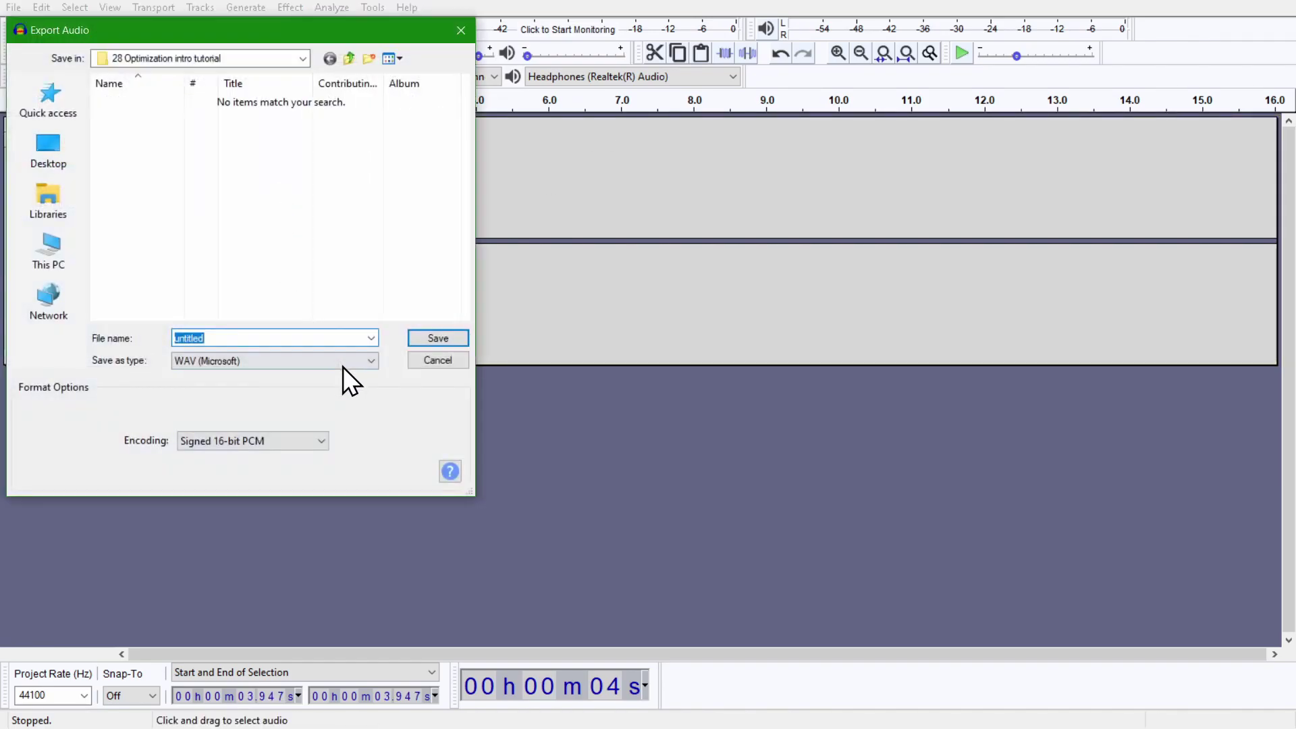
{"action": "left_click", "coordinate": [343, 367]}
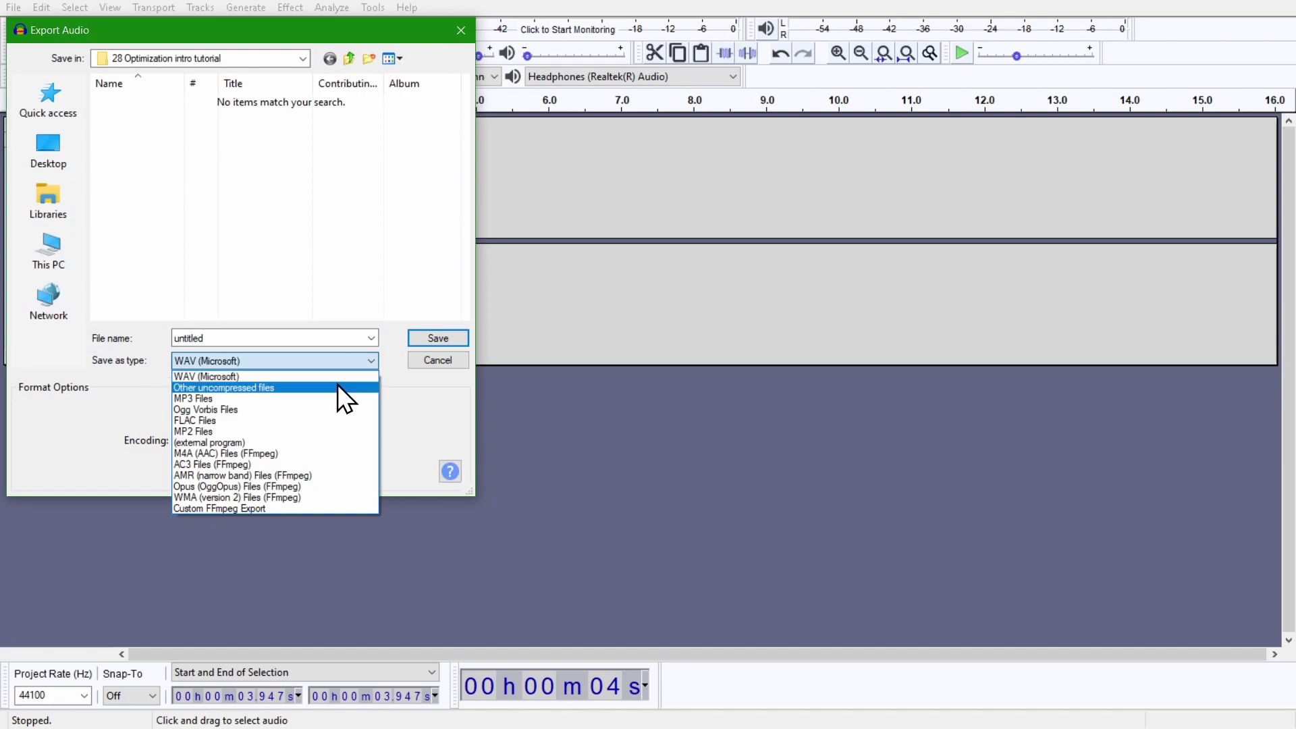